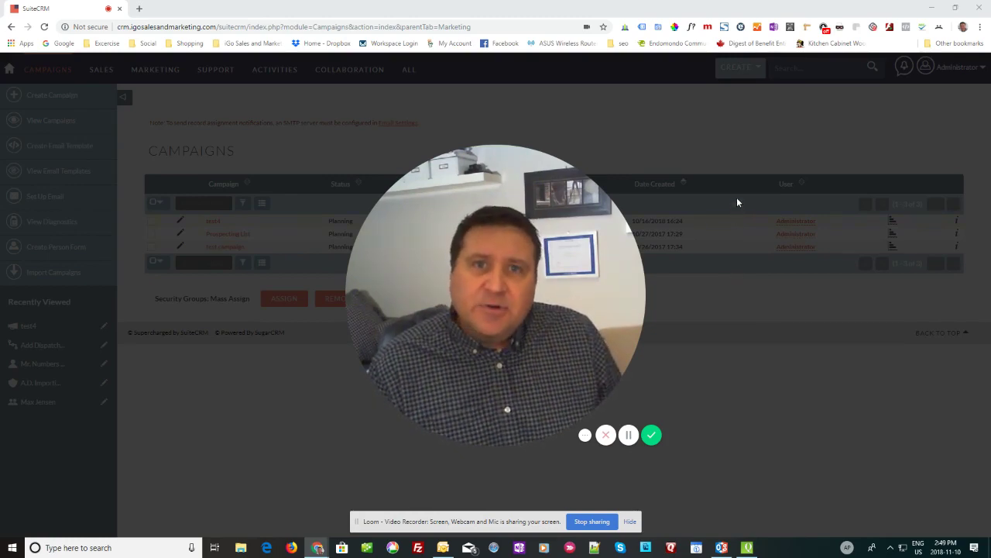
Step: Return to the campaigns list and start a new Create Person Form
{"action": "mouse_move", "coordinate": [499, 415]}
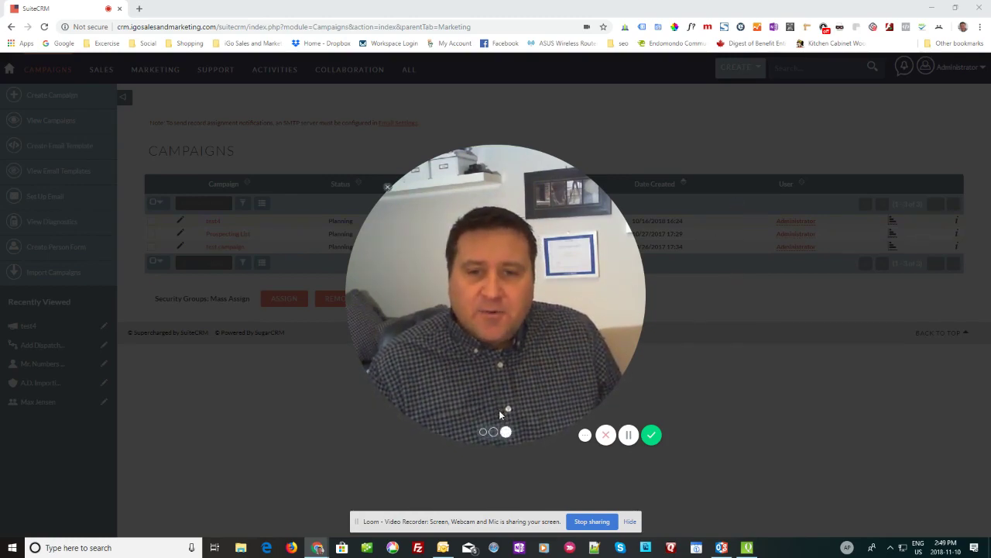
{"action": "left_click", "coordinate": [483, 431]}
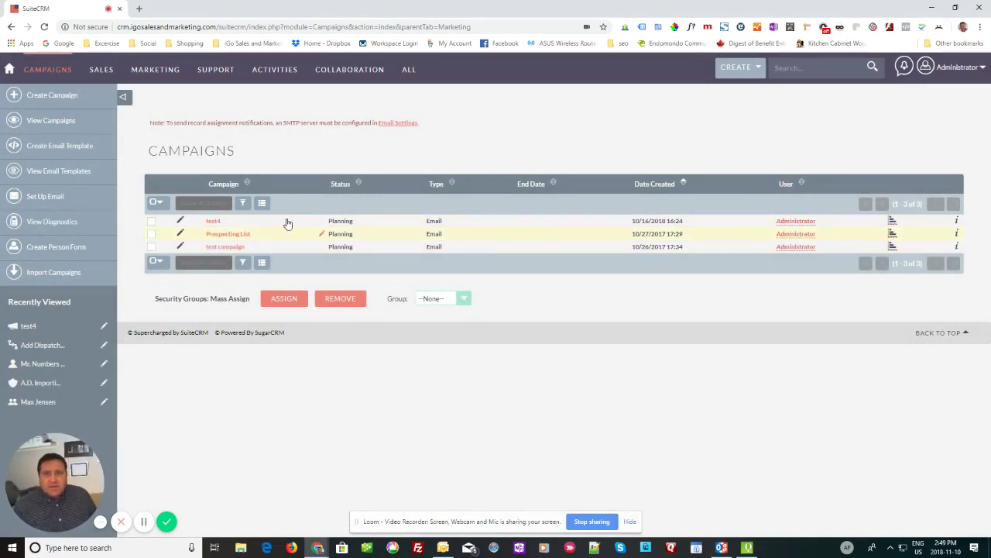
{"action": "mouse_move", "coordinate": [153, 69]}
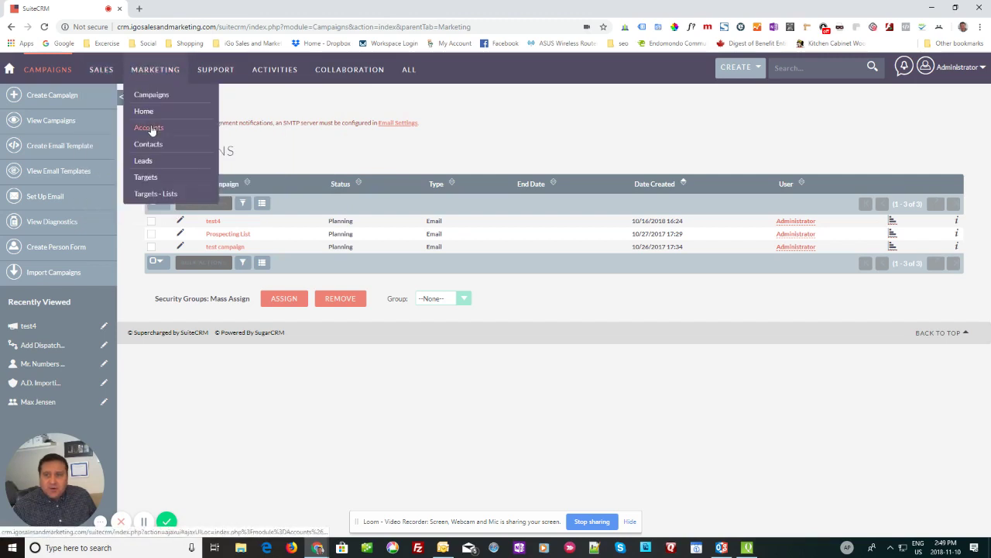
{"action": "left_click", "coordinate": [151, 95]}
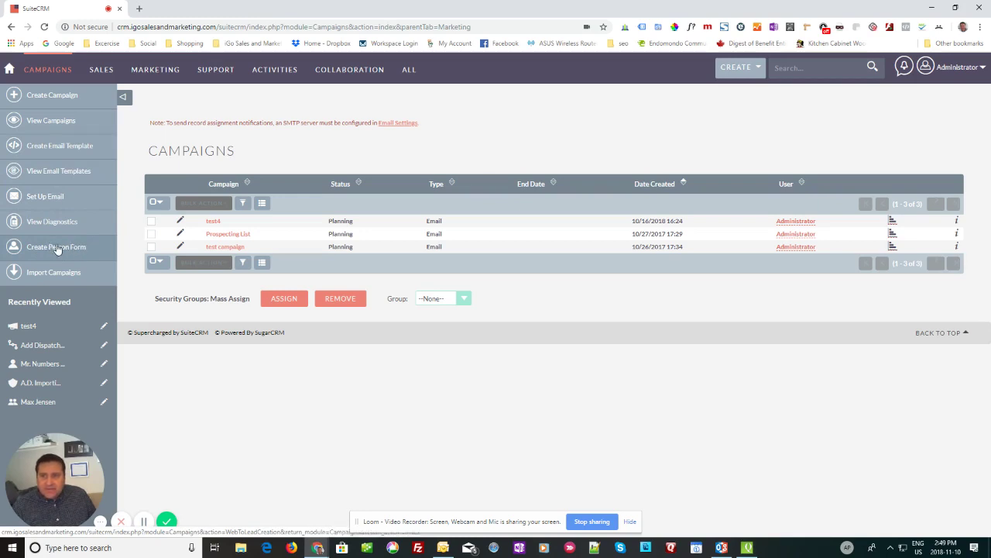
{"action": "left_click", "coordinate": [58, 248]}
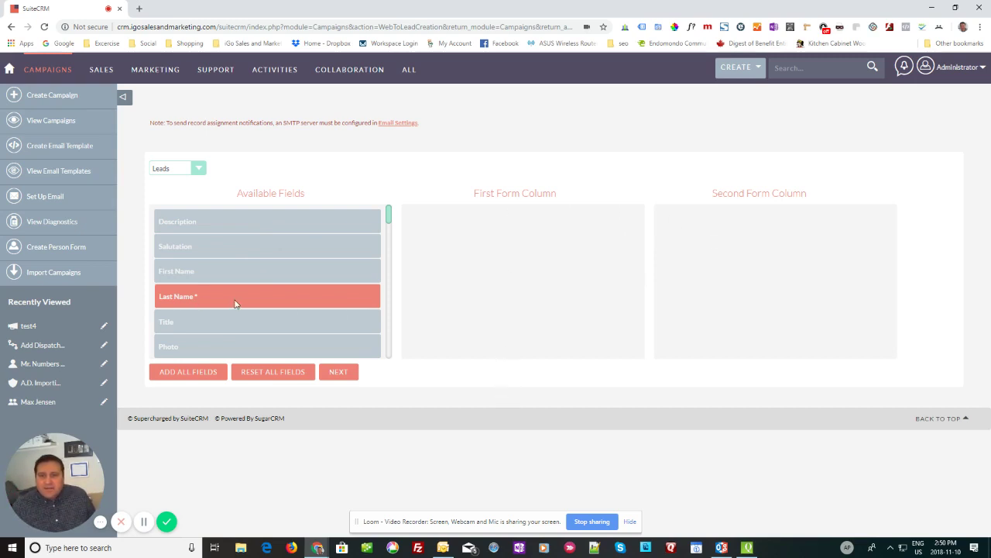
Step: Place First Name and Office Phone in column one, Last Name and Email Address in column two
{"action": "left_click_drag", "start_coordinate": [237, 269], "coordinate": [500, 213]}
{"action": "left_click_drag", "start_coordinate": [204, 270], "coordinate": [689, 230]}
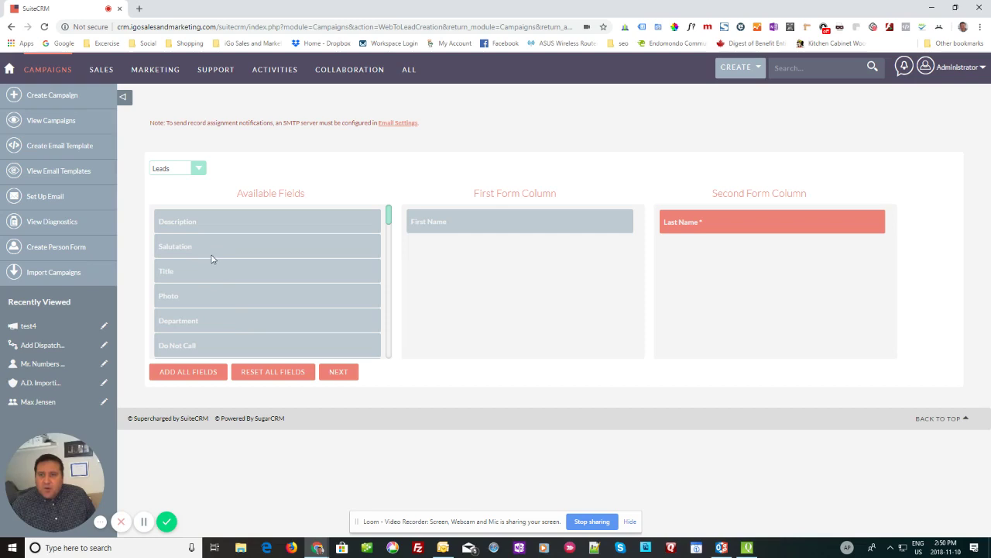
{"action": "scroll", "coordinate": [212, 258], "scroll_direction": "down", "scroll_amount": 5}
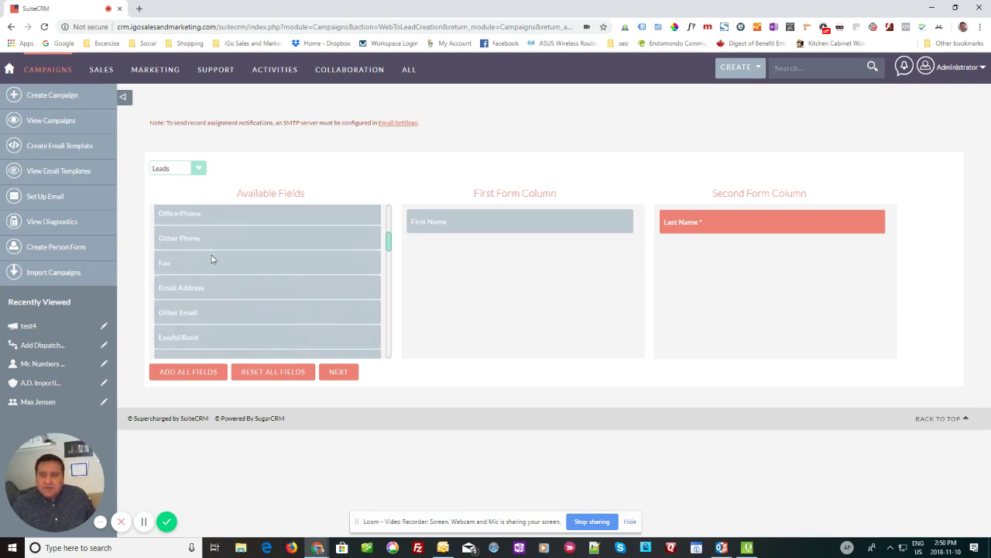
{"action": "scroll", "coordinate": [213, 260], "scroll_direction": "up", "scroll_amount": 1}
{"action": "left_click_drag", "start_coordinate": [196, 265], "coordinate": [418, 255]}
{"action": "left_click_drag", "start_coordinate": [192, 313], "coordinate": [666, 248]}
Step: Add Account Name and Description below Office Phone in the first form column
{"action": "scroll", "coordinate": [234, 266], "scroll_direction": "down", "scroll_amount": 5}
{"action": "scroll", "coordinate": [234, 267], "scroll_direction": "down", "scroll_amount": 3}
{"action": "scroll", "coordinate": [234, 266], "scroll_direction": "down", "scroll_amount": 2}
{"action": "scroll", "coordinate": [234, 266], "scroll_direction": "down", "scroll_amount": 2}
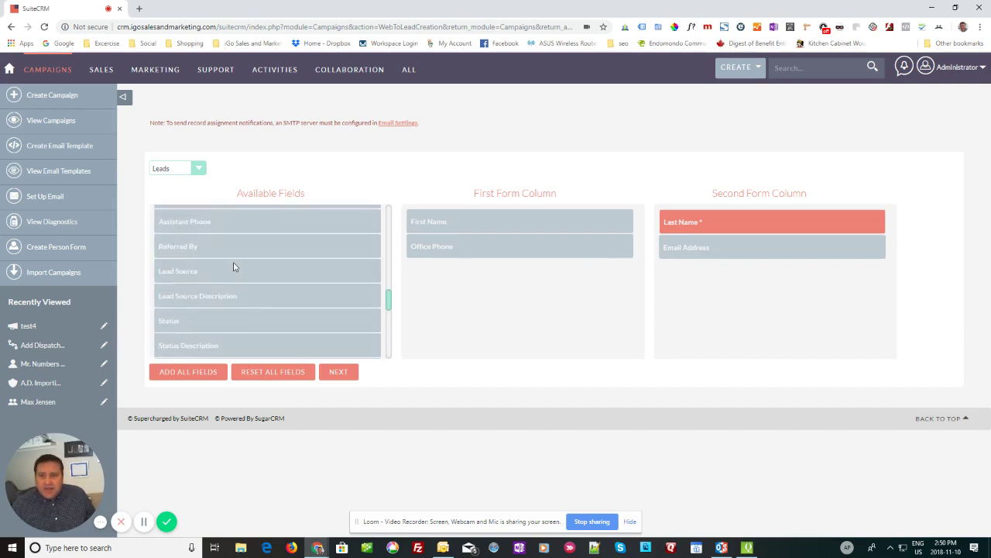
{"action": "scroll", "coordinate": [234, 267], "scroll_direction": "down", "scroll_amount": 2}
{"action": "scroll", "coordinate": [234, 267], "scroll_direction": "down", "scroll_amount": 2}
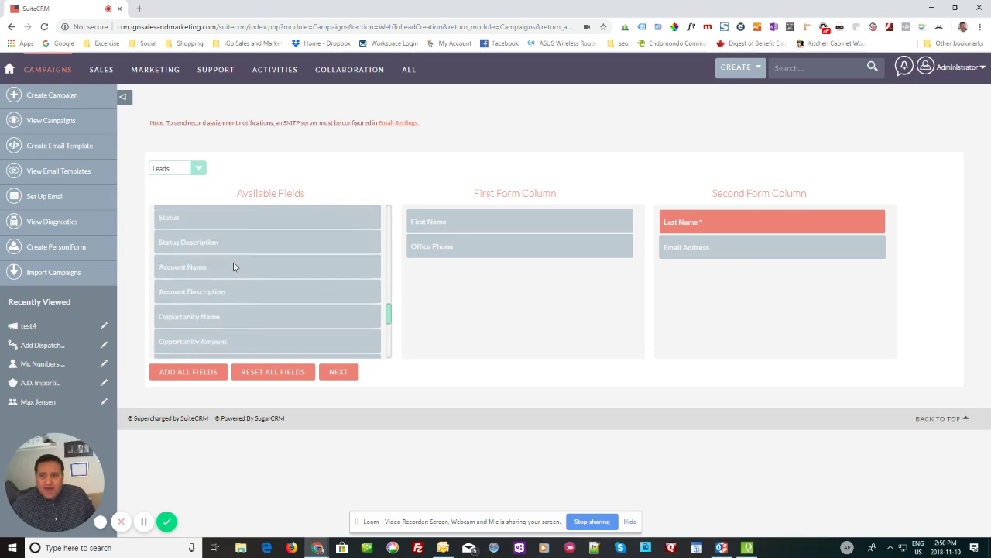
{"action": "left_click_drag", "start_coordinate": [189, 267], "coordinate": [441, 272]}
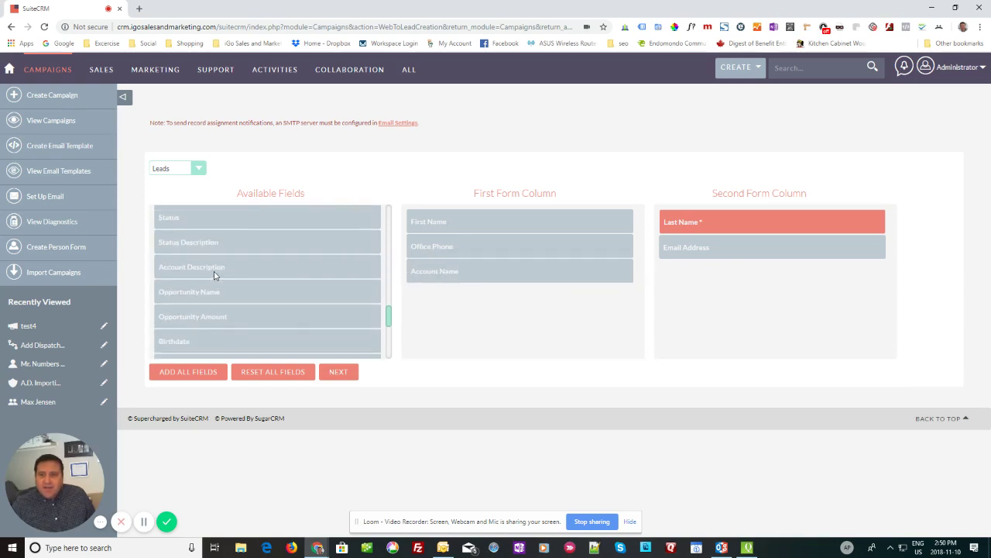
{"action": "scroll", "coordinate": [214, 271], "scroll_direction": "down", "scroll_amount": 5}
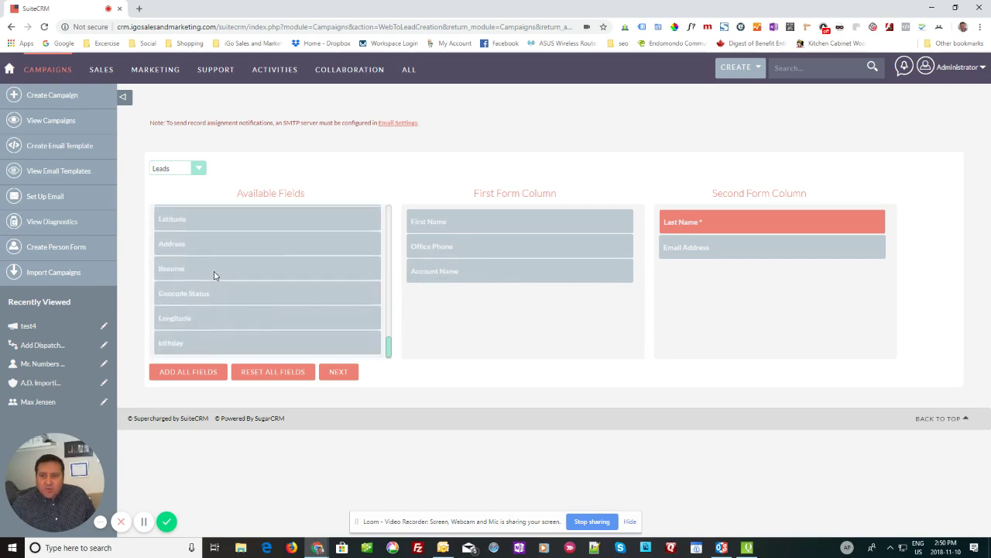
{"action": "scroll", "coordinate": [214, 274], "scroll_direction": "up", "scroll_amount": 8}
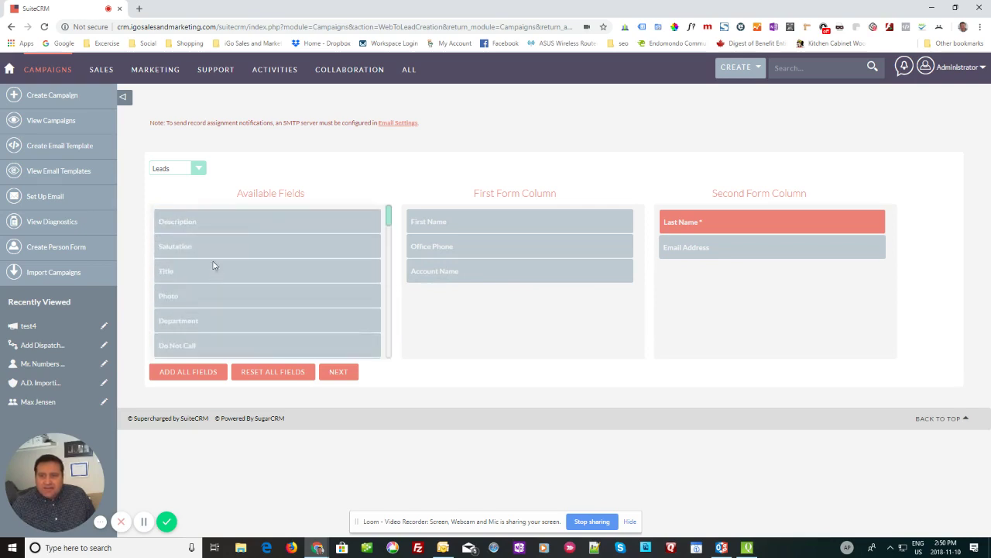
{"action": "left_click_drag", "start_coordinate": [187, 223], "coordinate": [445, 303]}
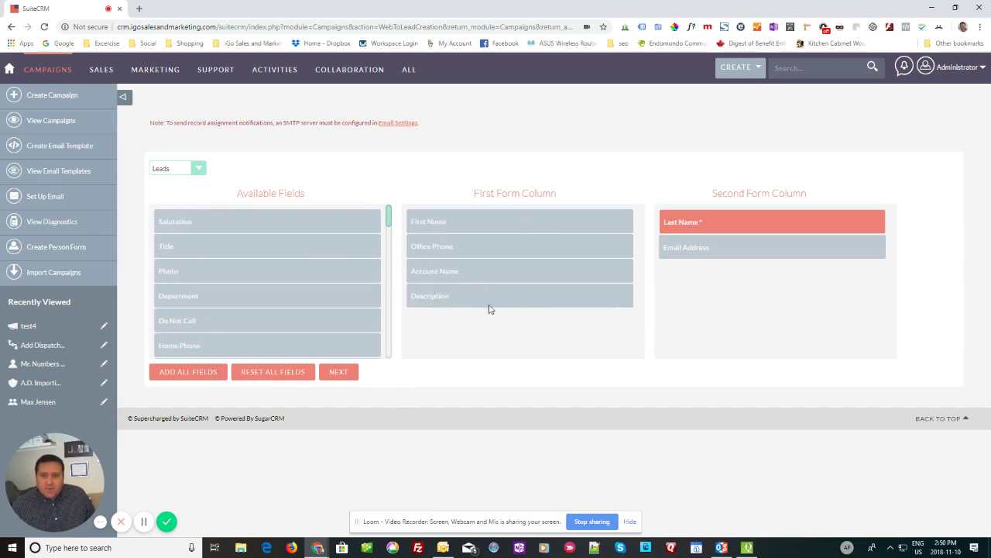
{"action": "scroll", "coordinate": [239, 282], "scroll_direction": "down", "scroll_amount": 5}
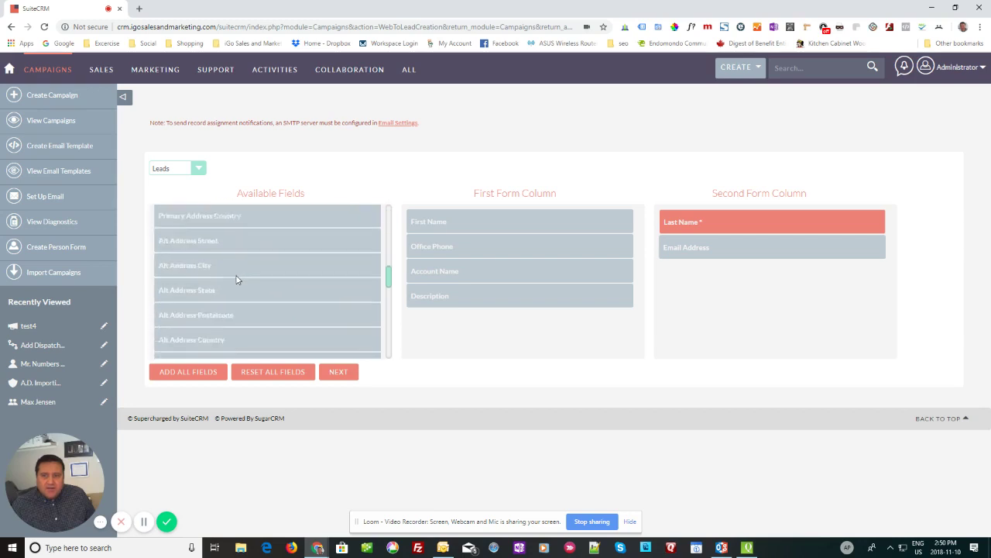
{"action": "scroll", "coordinate": [237, 280], "scroll_direction": "up", "scroll_amount": 5}
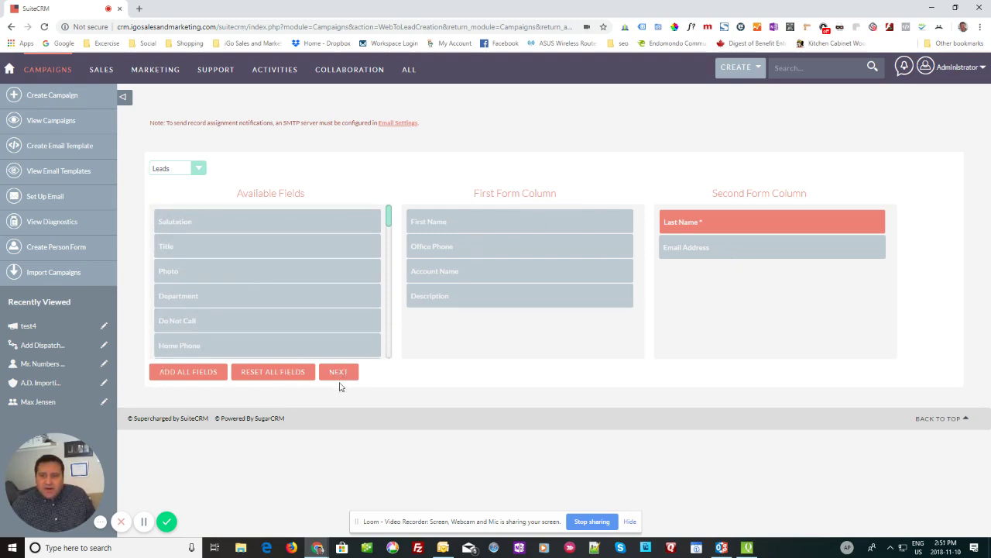
{"action": "right_click", "coordinate": [291, 158]}
{"action": "left_click", "coordinate": [247, 161]}
{"action": "left_click", "coordinate": [203, 168]}
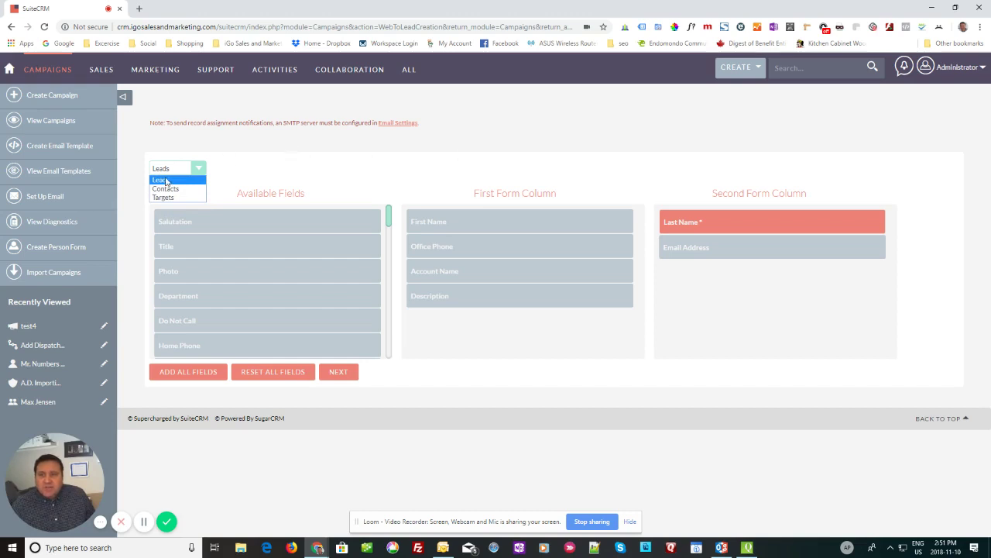
{"action": "left_click", "coordinate": [166, 181]}
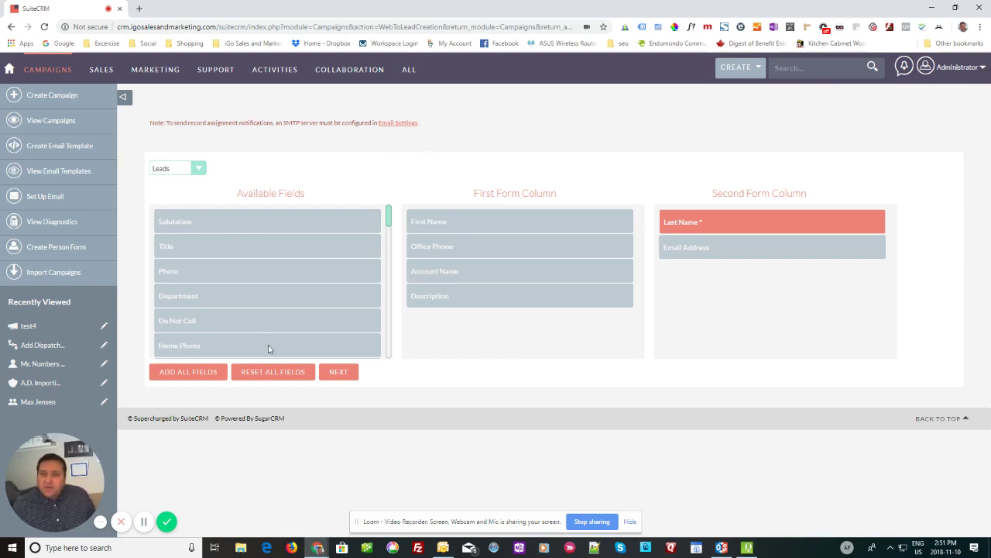
Step: Replace the default form header so it reads 'Register Now for 10% Off'
{"action": "left_click", "coordinate": [338, 372]}
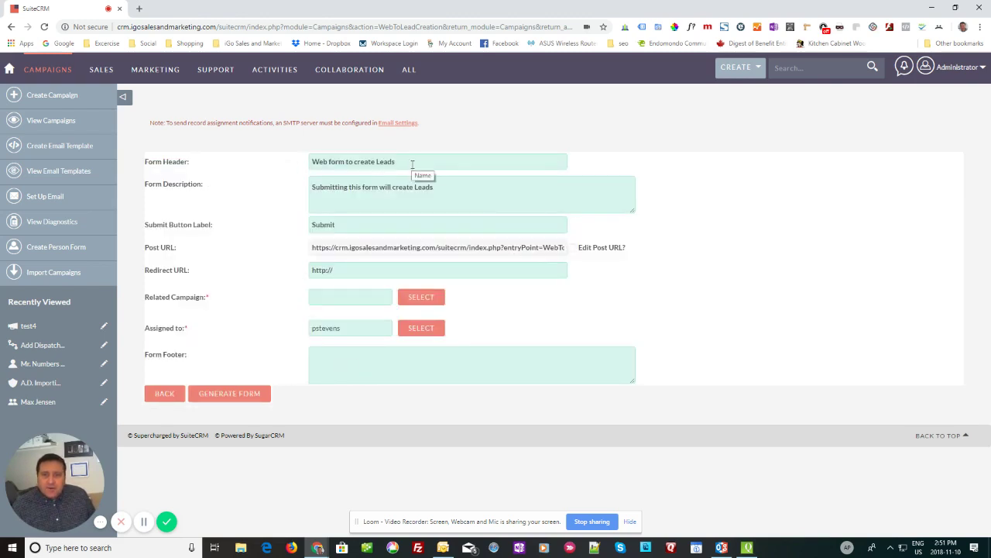
{"action": "left_click_drag", "start_coordinate": [413, 165], "coordinate": [243, 168]}
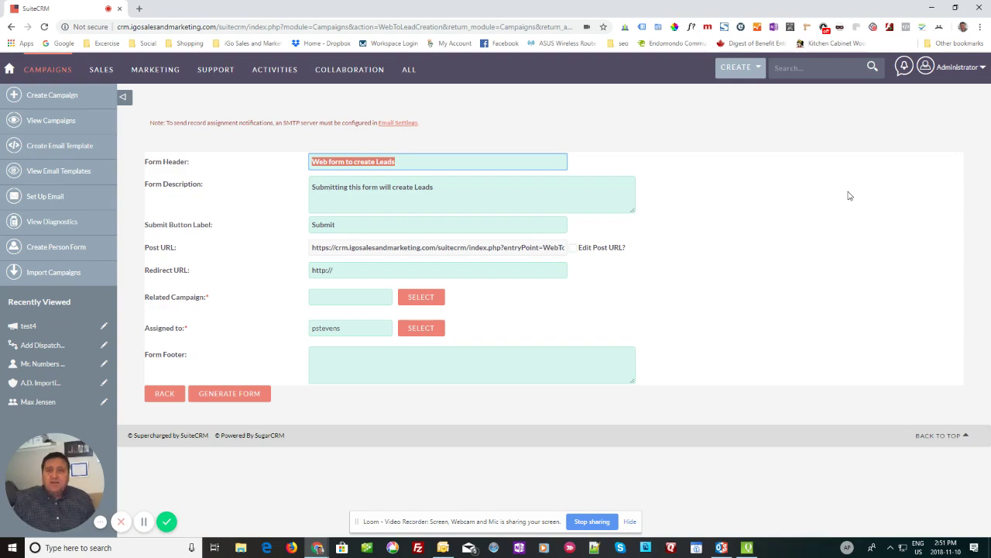
{"action": "type", "text": "Qu"}
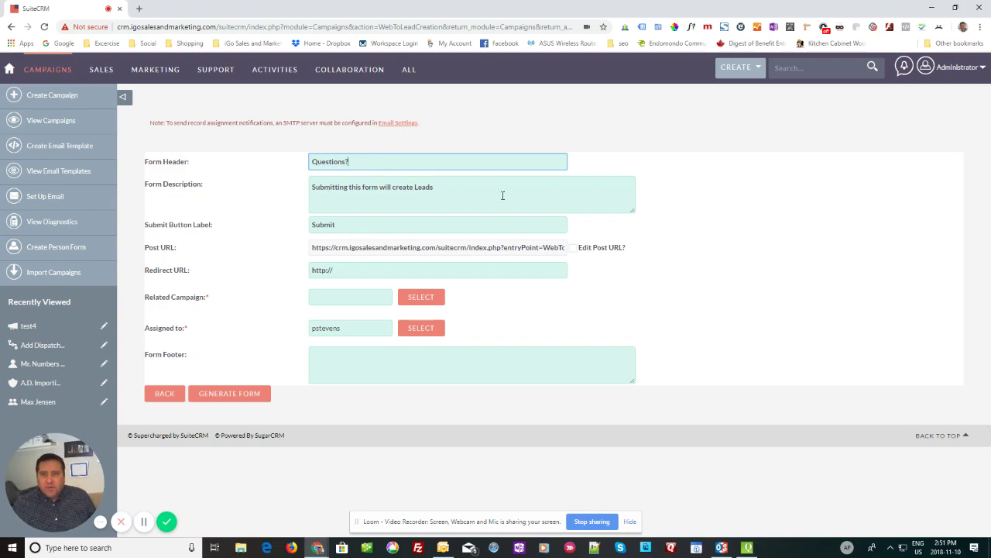
{"action": "left_click_drag", "start_coordinate": [371, 158], "coordinate": [313, 160]}
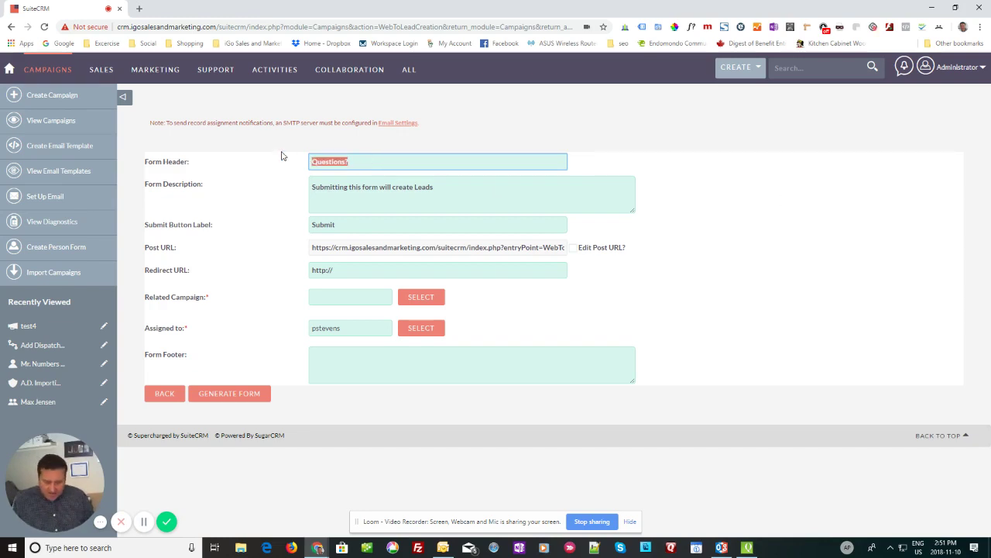
{"action": "type", "text": "RE"}
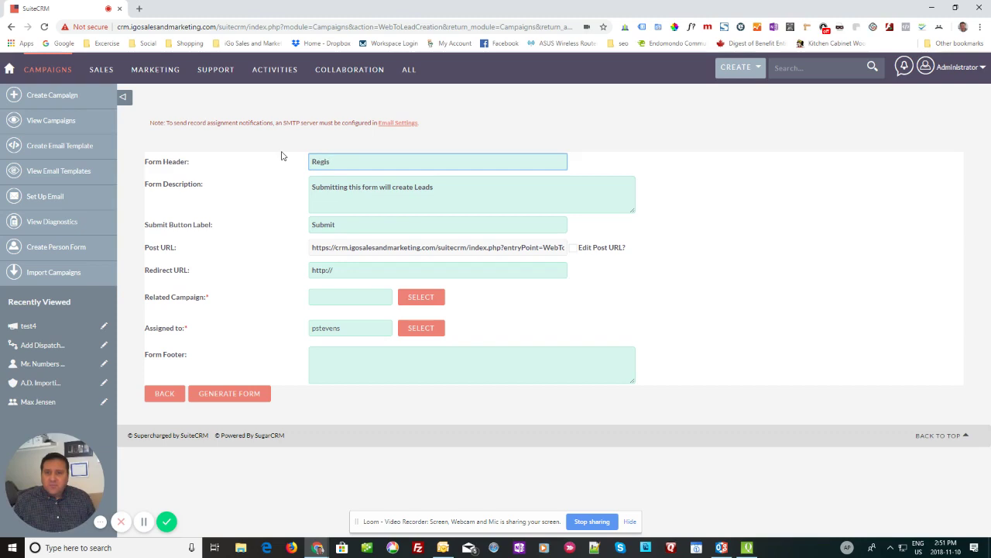
{"action": "type", "text": "gister Now for 10% Off"}
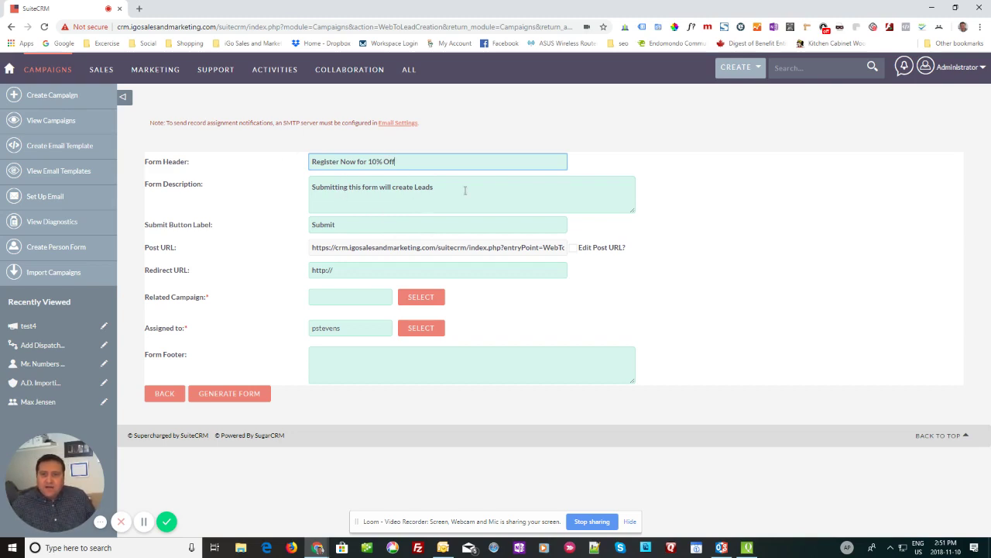
Step: Set the description to 'Sign up now and get added to our special discount list.' and the submit label to 'Sign Up Now'
{"action": "left_click_drag", "start_coordinate": [464, 190], "coordinate": [294, 170]}
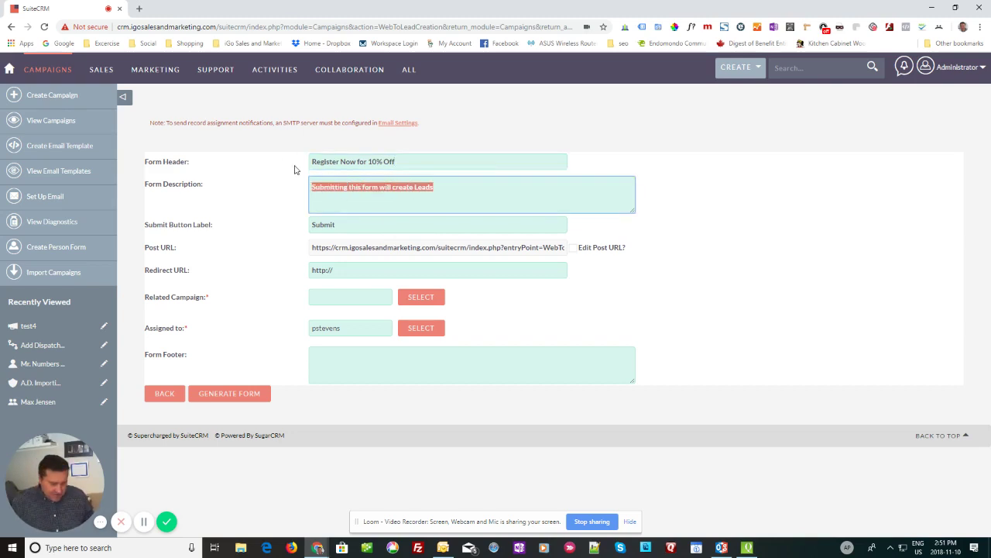
{"action": "key", "text": "BackSpace"}
{"action": "type", "text": "Sign up now and"}
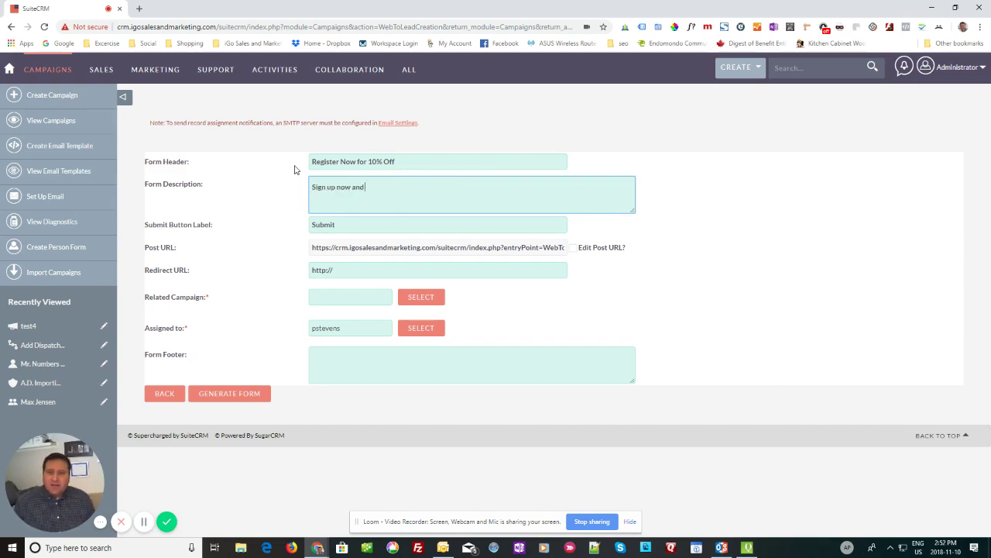
{"action": "type", "text": " get added "}
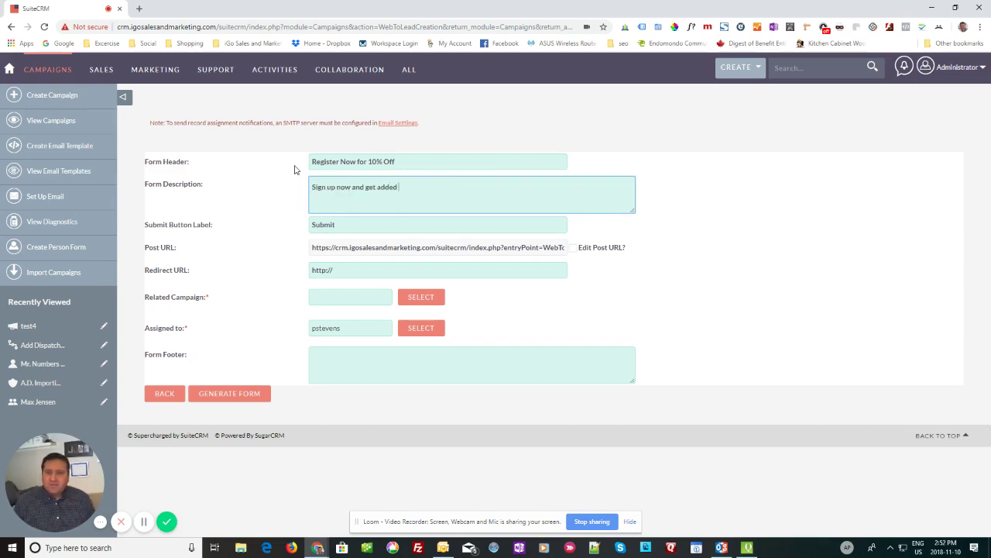
{"action": "type", "text": "to our special discount list."}
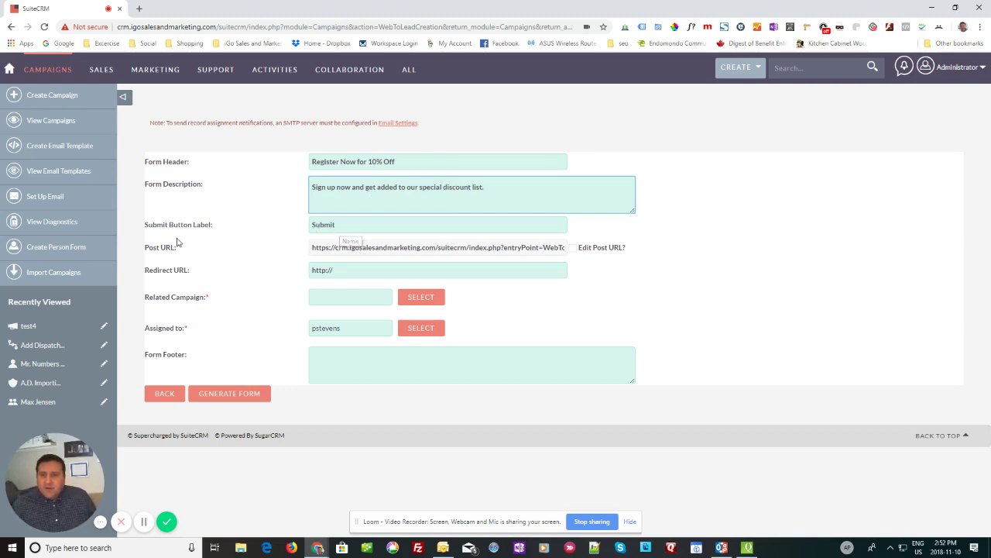
{"action": "left_click_drag", "start_coordinate": [349, 224], "coordinate": [302, 224]}
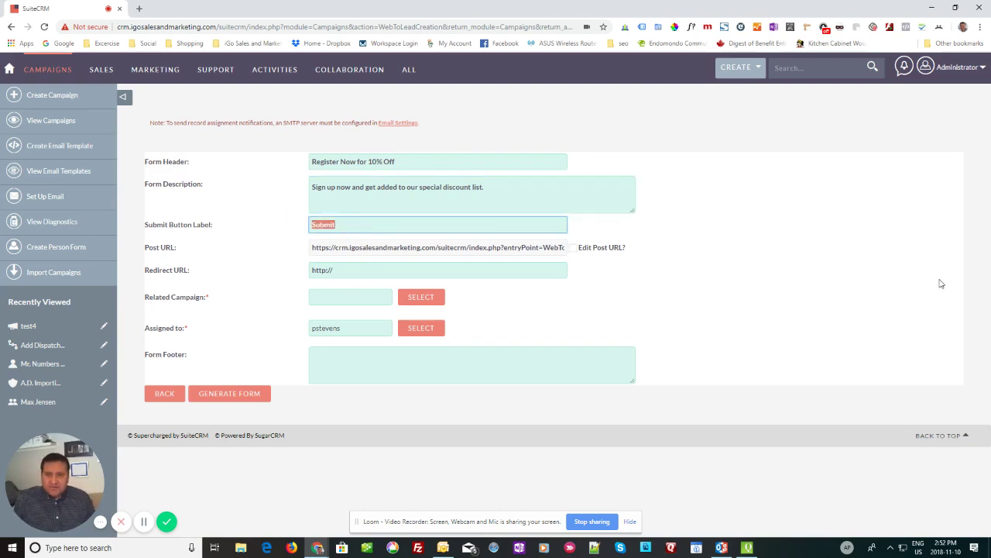
{"action": "type", "text": "Sign"}
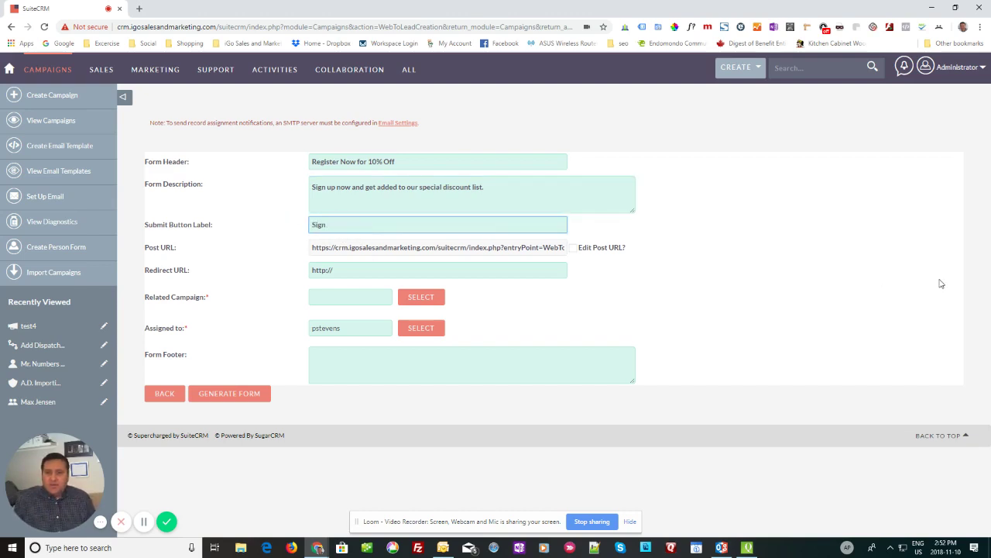
{"action": "type", "text": " Up Now"}
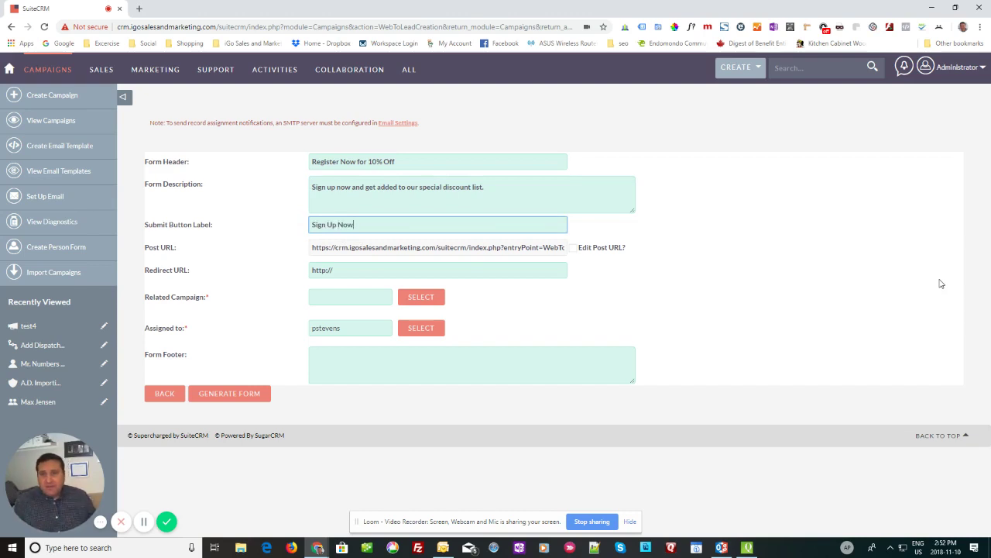
{"action": "left_click", "coordinate": [344, 269]}
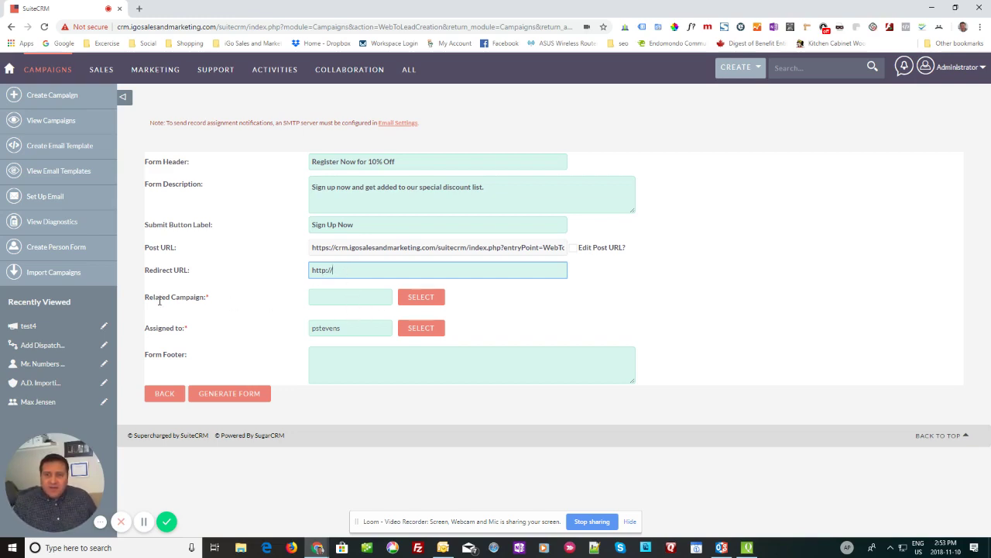
{"action": "left_click_drag", "start_coordinate": [159, 298], "coordinate": [216, 318]}
Step: Pick test4 as the form's Related Campaign from the Campaign Search popup
{"action": "left_click", "coordinate": [422, 298]}
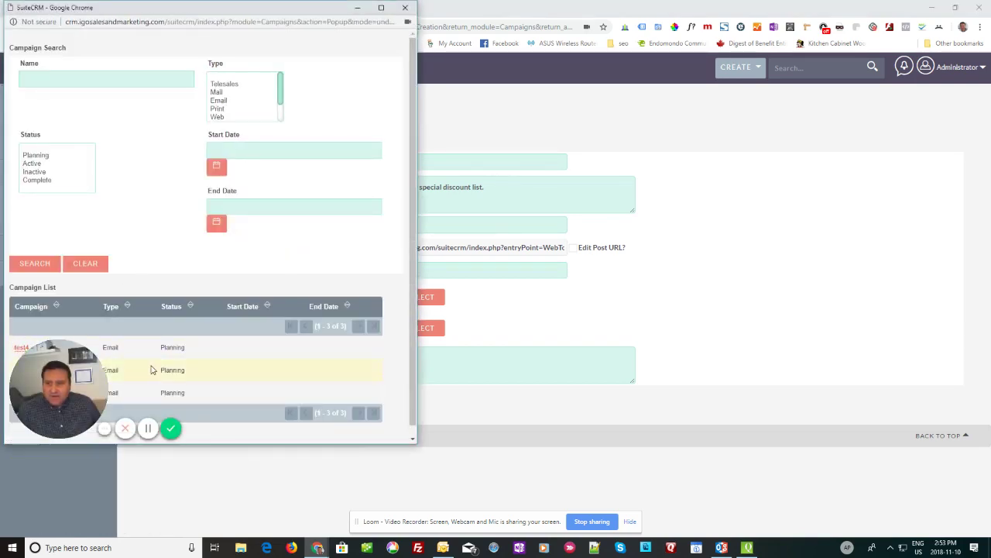
{"action": "left_click_drag", "start_coordinate": [225, 9], "coordinate": [505, 42]}
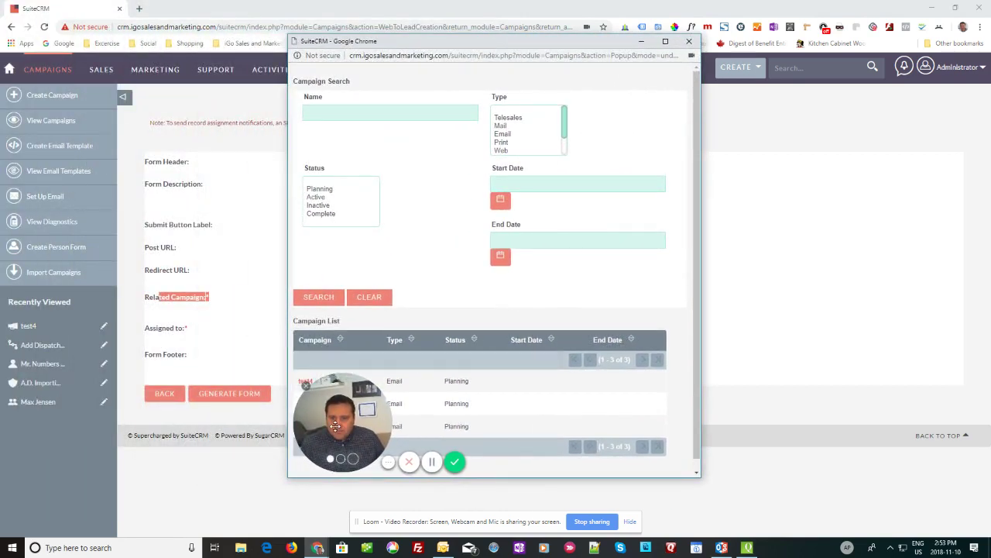
{"action": "left_click_drag", "start_coordinate": [344, 446], "coordinate": [488, 278]}
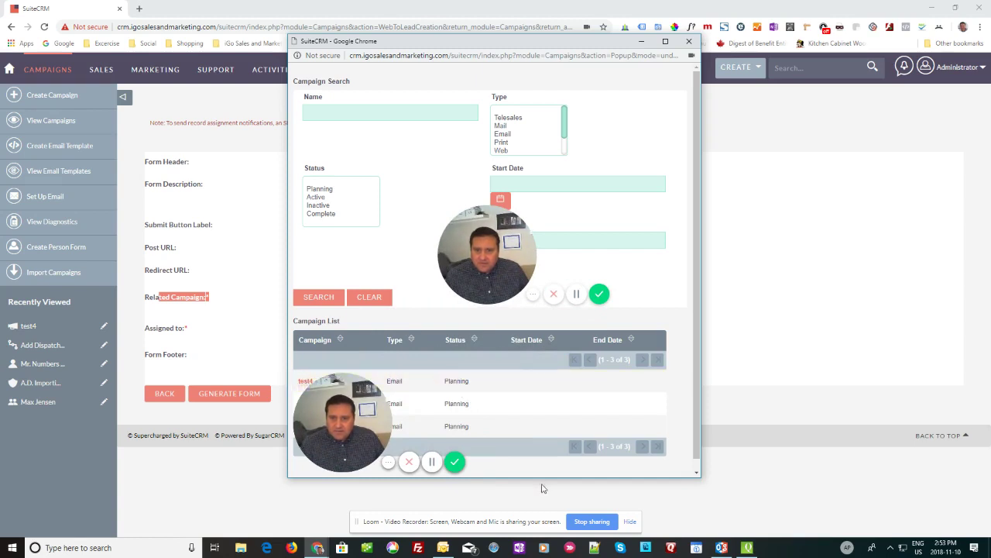
{"action": "left_click_drag", "start_coordinate": [704, 480], "coordinate": [858, 539]}
{"action": "left_click", "coordinate": [307, 283]}
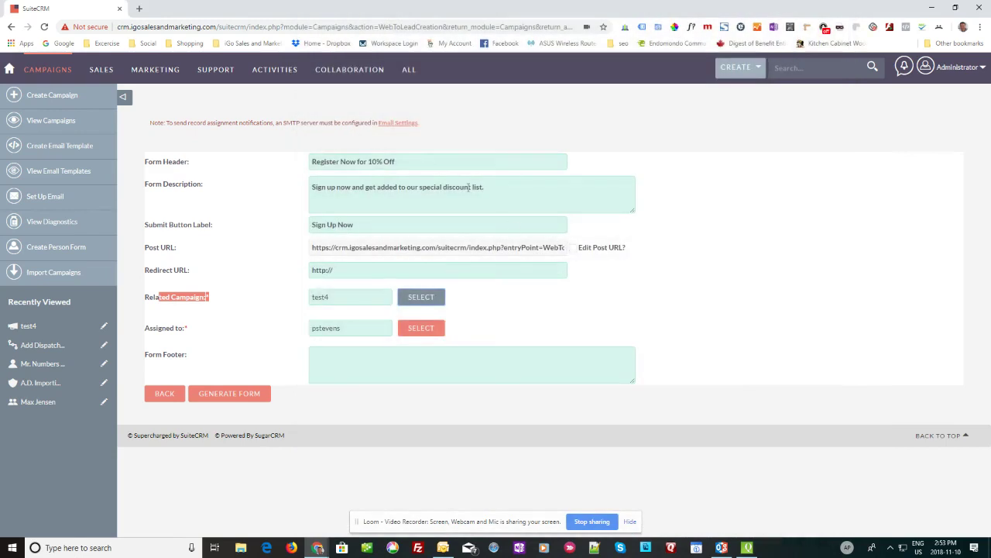
{"action": "mouse_move", "coordinate": [313, 549]}
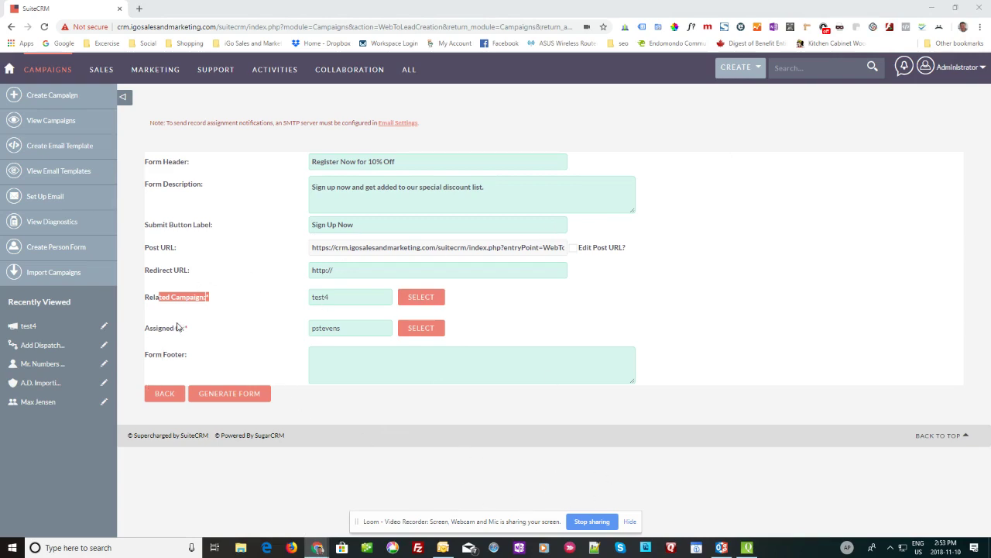
{"action": "left_click", "coordinate": [234, 353]}
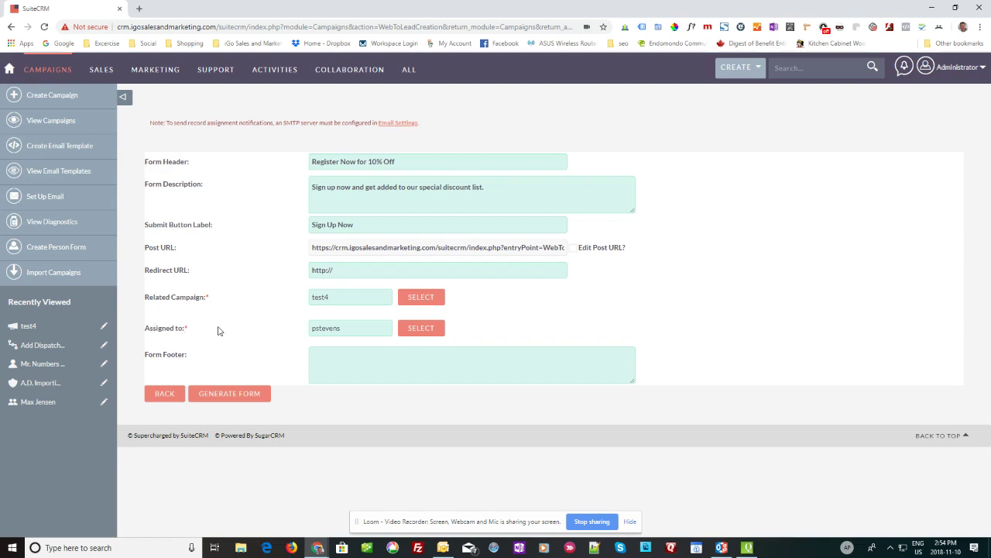
{"action": "left_click", "coordinate": [421, 328]}
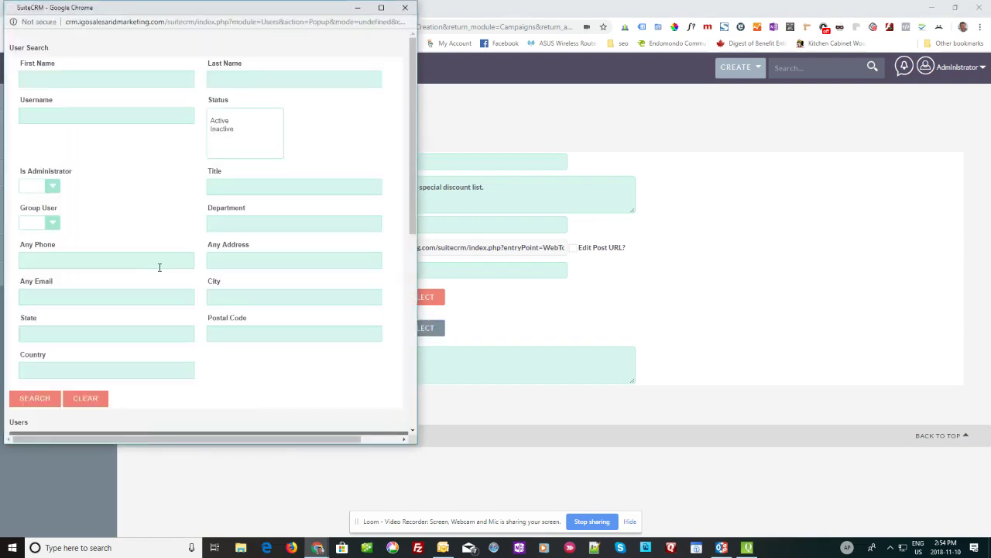
{"action": "scroll", "coordinate": [148, 294], "scroll_direction": "down", "scroll_amount": 5}
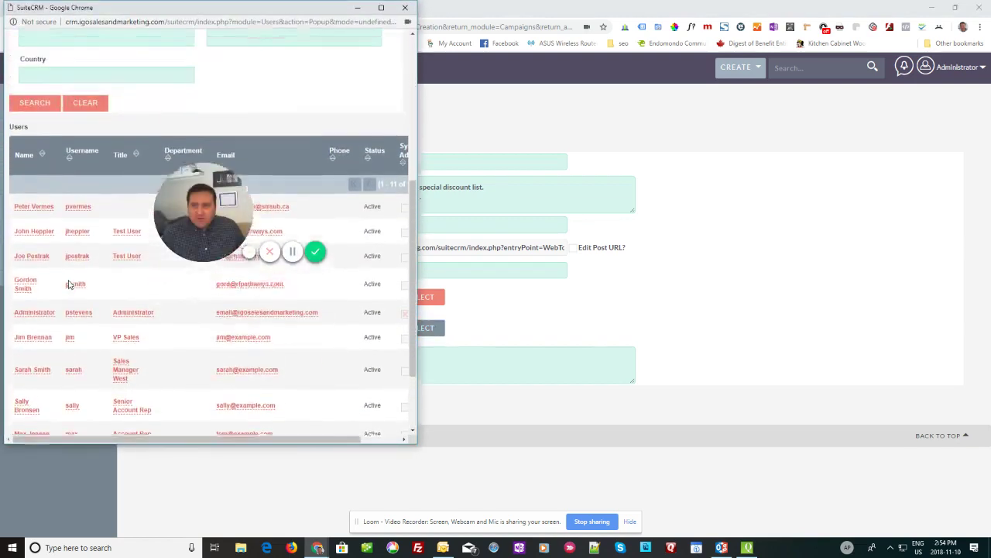
{"action": "scroll", "coordinate": [73, 279], "scroll_direction": "down", "scroll_amount": 2}
{"action": "scroll", "coordinate": [103, 211], "scroll_direction": "up", "scroll_amount": 6}
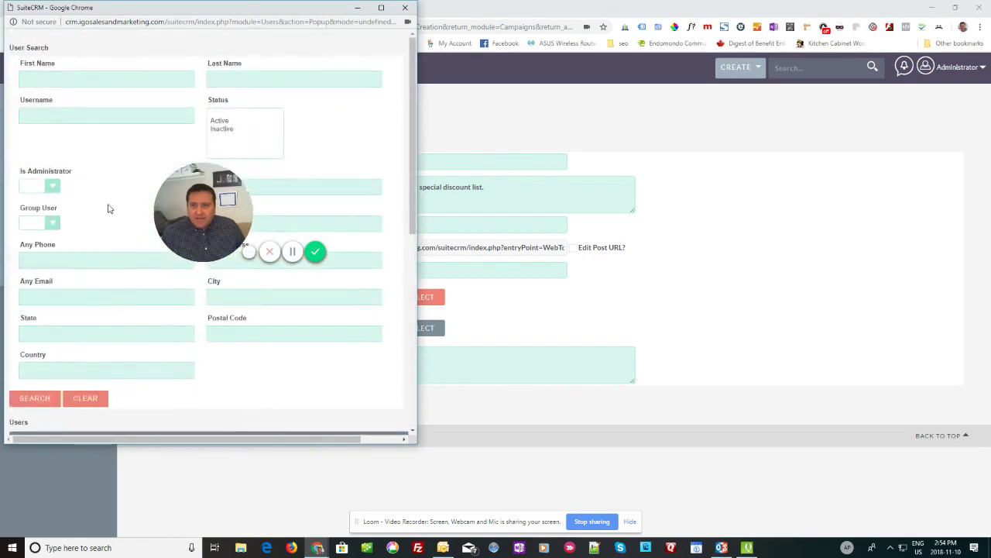
{"action": "left_click_drag", "start_coordinate": [404, 271], "coordinate": [58, 155]}
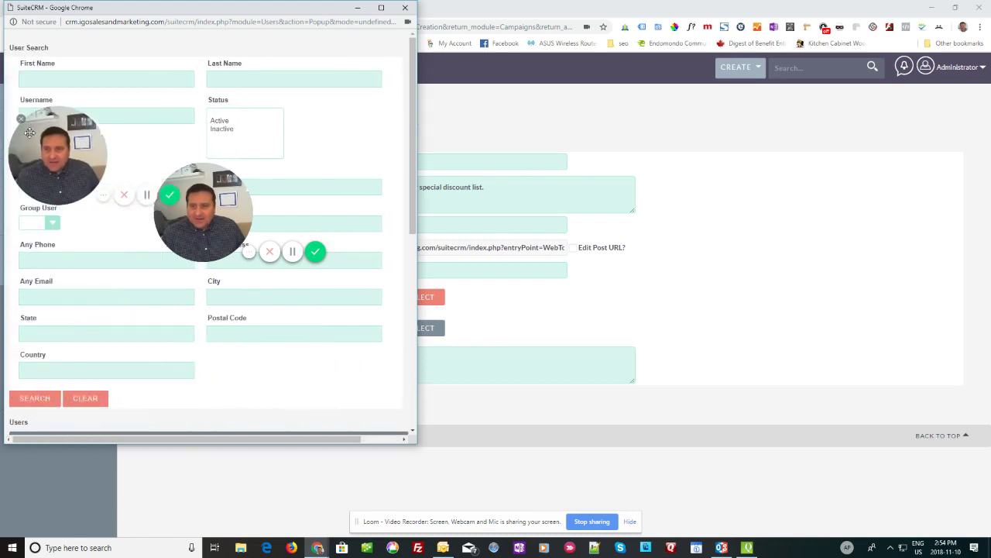
{"action": "left_click", "coordinate": [404, 8]}
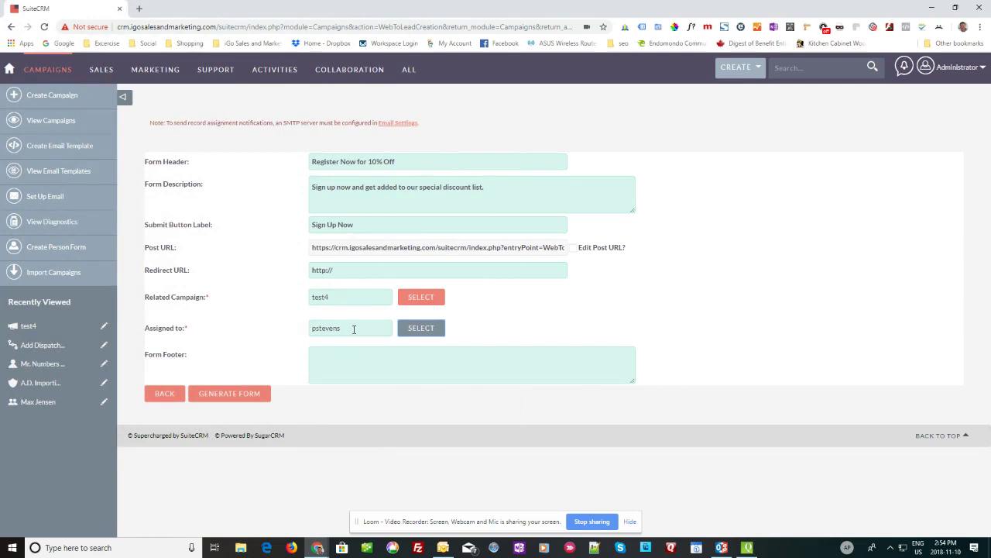
Step: Generate the form and shorten the Office Phone label to Phone
{"action": "left_click", "coordinate": [237, 393]}
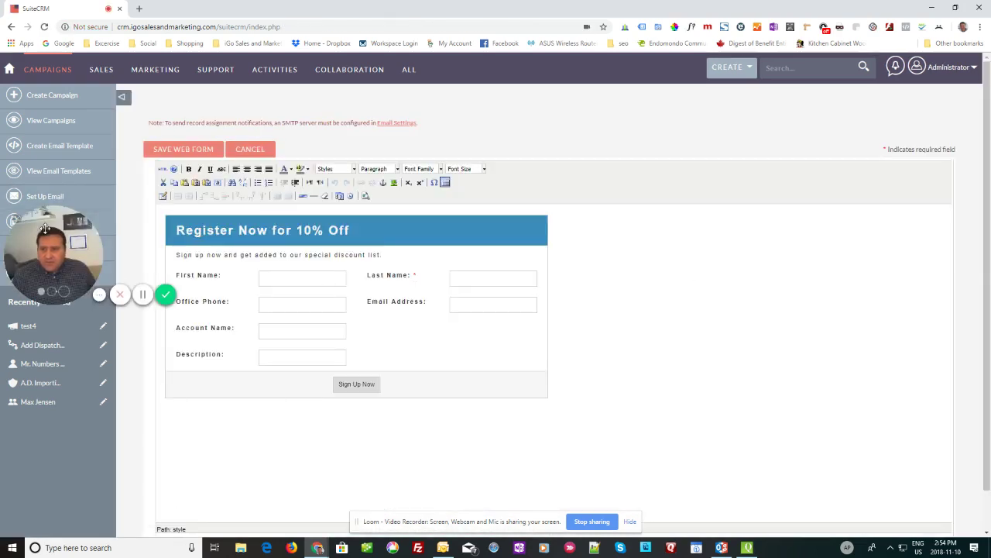
{"action": "left_click_drag", "start_coordinate": [50, 231], "coordinate": [69, 433]}
{"action": "left_click", "coordinate": [368, 276]}
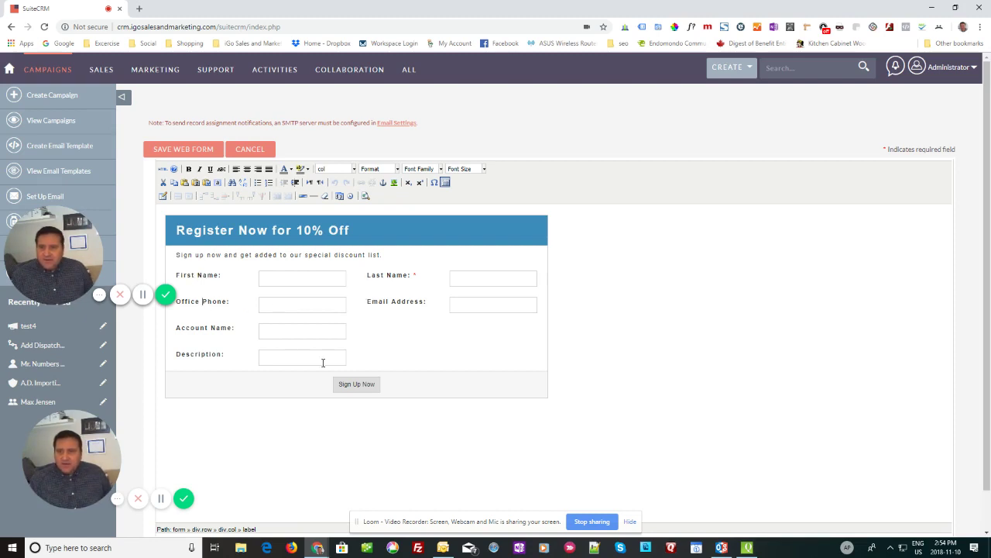
{"action": "key", "text": "BackSpace"}
{"action": "key", "text": "BackSpace"}
{"action": "key", "text": "BackSpace"}
{"action": "key", "text": "BackSpace"}
{"action": "key", "text": "BackSpace"}
{"action": "key", "text": "BackSpace"}
{"action": "key", "text": "BackSpace"}
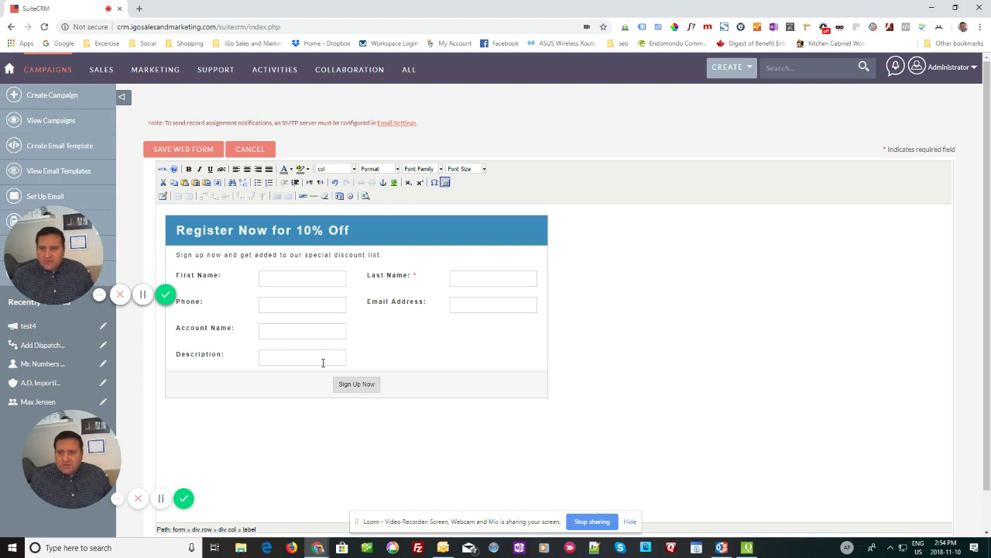
Step: Rename the Account Name label to Company Name and Description to Question
{"action": "left_click", "coordinate": [178, 329]}
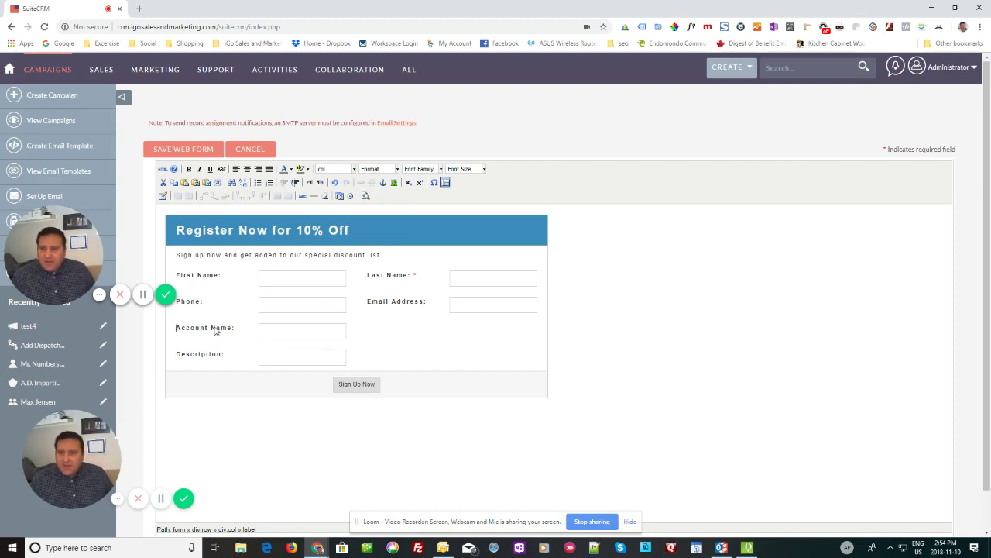
{"action": "left_click", "coordinate": [211, 328]}
{"action": "key", "text": "BackSpace"}
{"action": "key", "text": "BackSpace"}
{"action": "key", "text": "BackSpace"}
{"action": "key", "text": "BackSpace"}
{"action": "key", "text": "BackSpace"}
{"action": "key", "text": "BackSpace"}
{"action": "key", "text": "BackSpace"}
{"action": "key", "text": "BackSpace"}
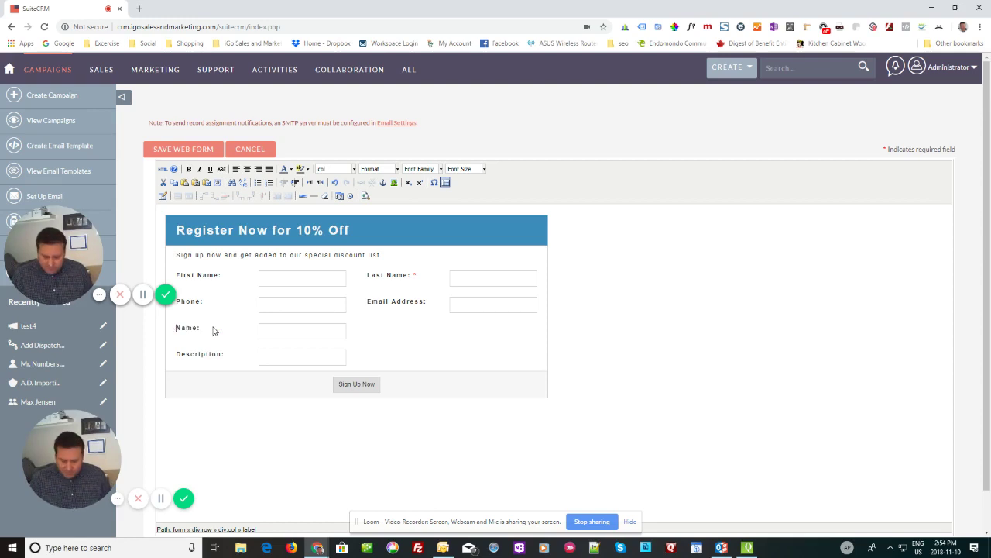
{"action": "type", "text": "Company"}
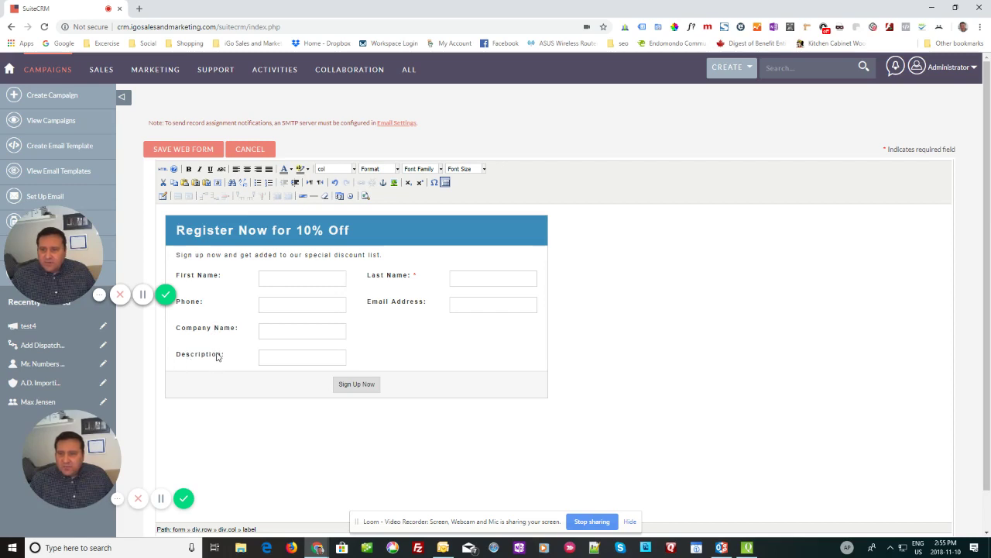
{"action": "left_click_drag", "start_coordinate": [218, 354], "coordinate": [176, 354]}
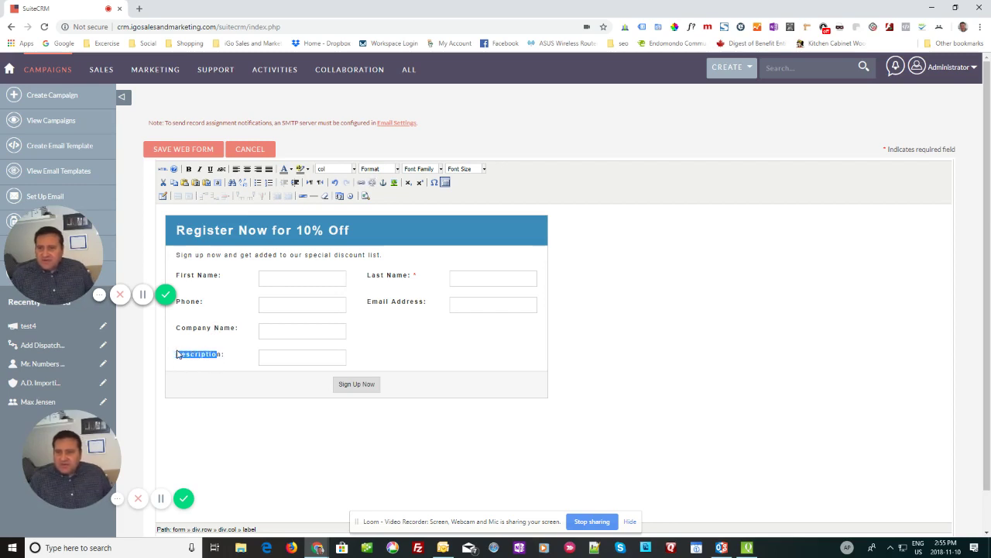
{"action": "key", "text": "Delete"}
{"action": "type", "text": "Question"}
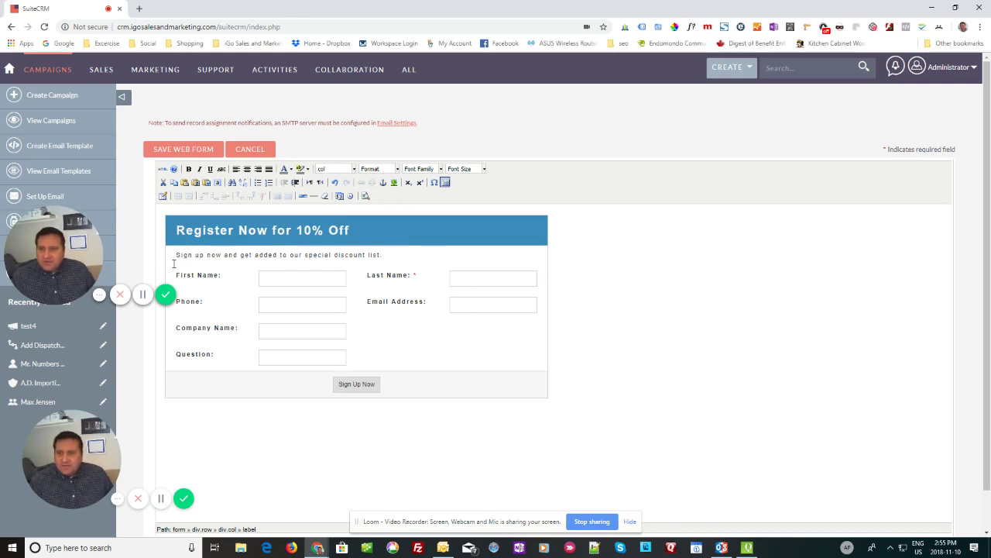
Step: Set the discount-list intro line to font size 5 (18pt)
{"action": "left_click_drag", "start_coordinate": [176, 255], "coordinate": [394, 265]}
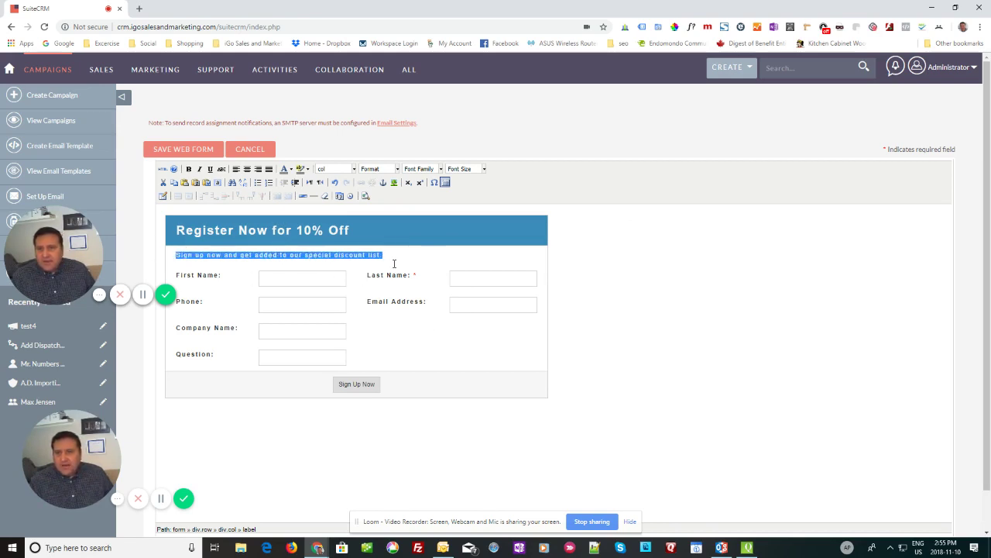
{"action": "left_click", "coordinate": [482, 169]}
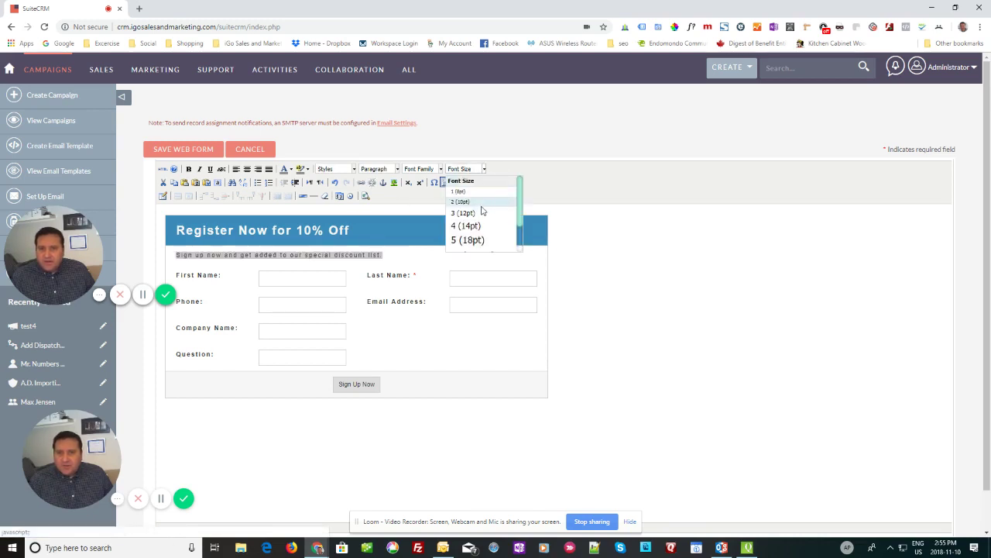
{"action": "left_click", "coordinate": [469, 240]}
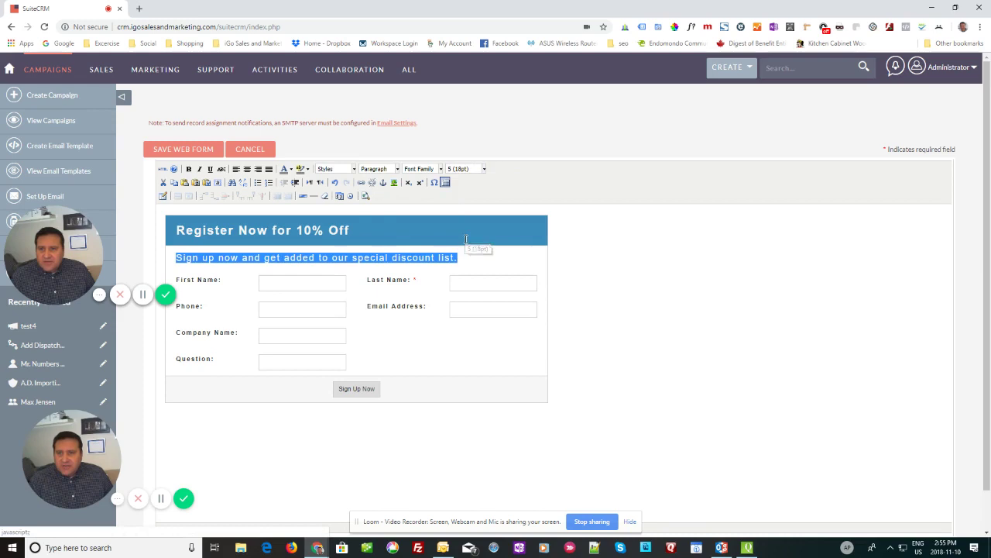
{"action": "left_click", "coordinate": [470, 362]}
Step: Bold the intro line and test-submit to confirm the empty Last Name is flagged
{"action": "triple_click", "coordinate": [295, 258]}
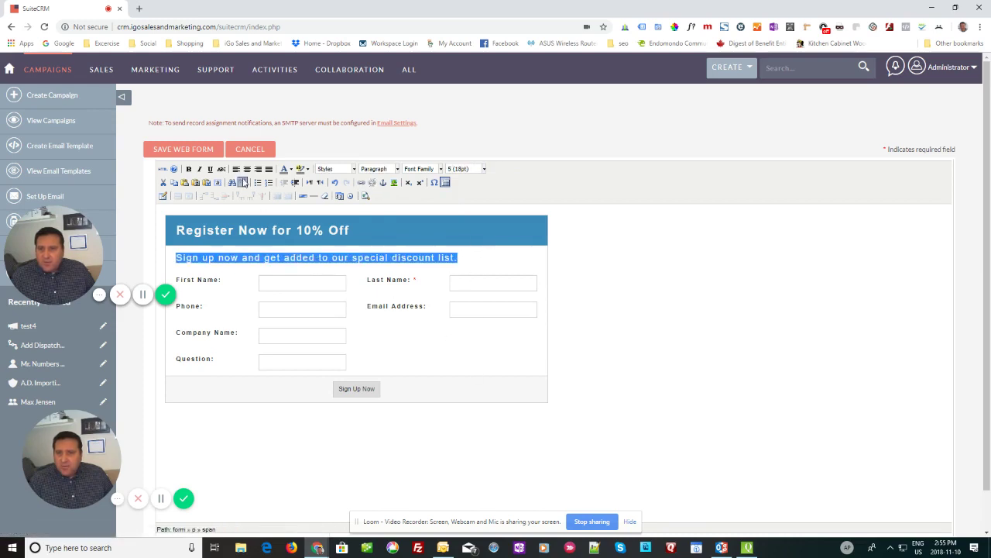
{"action": "left_click", "coordinate": [189, 169]}
{"action": "left_click", "coordinate": [463, 354]}
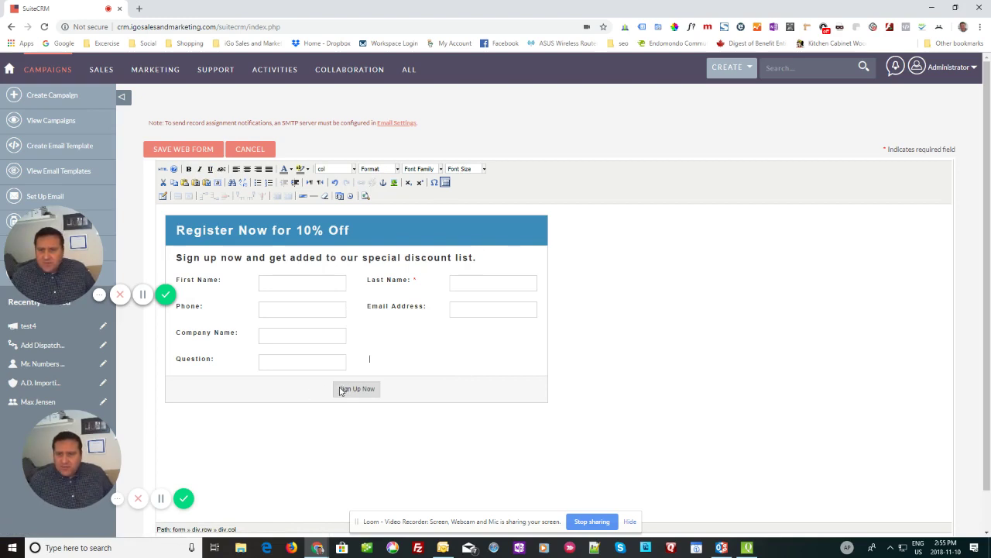
{"action": "left_click", "coordinate": [378, 394]}
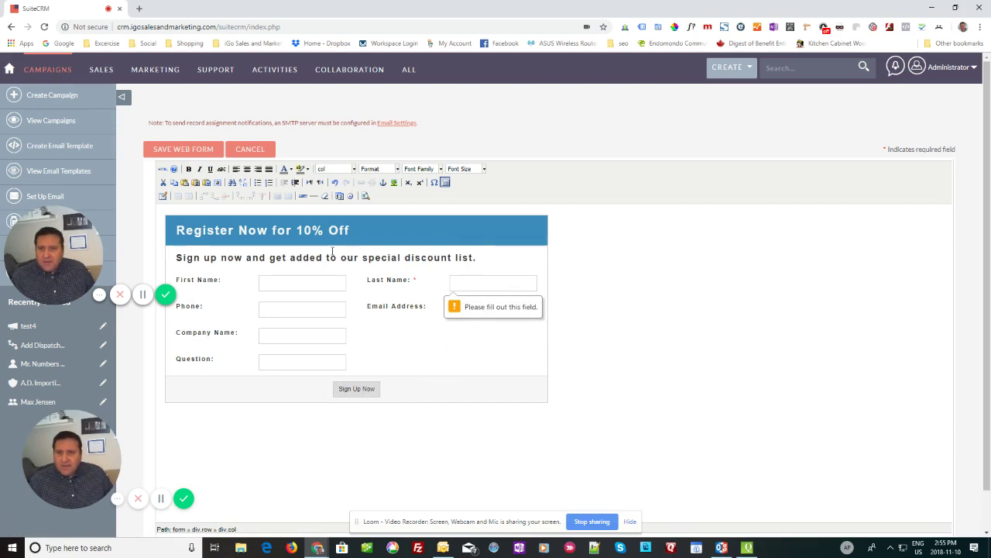
Step: Look through the form's HTML source code and cancel out without changes
{"action": "left_click", "coordinate": [163, 170]}
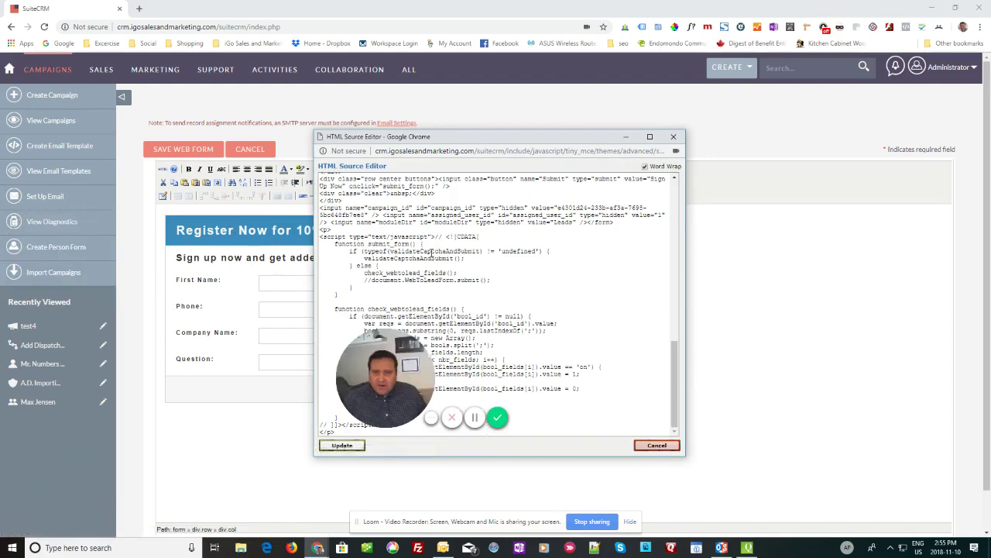
{"action": "scroll", "coordinate": [480, 250], "scroll_direction": "up", "scroll_amount": 15}
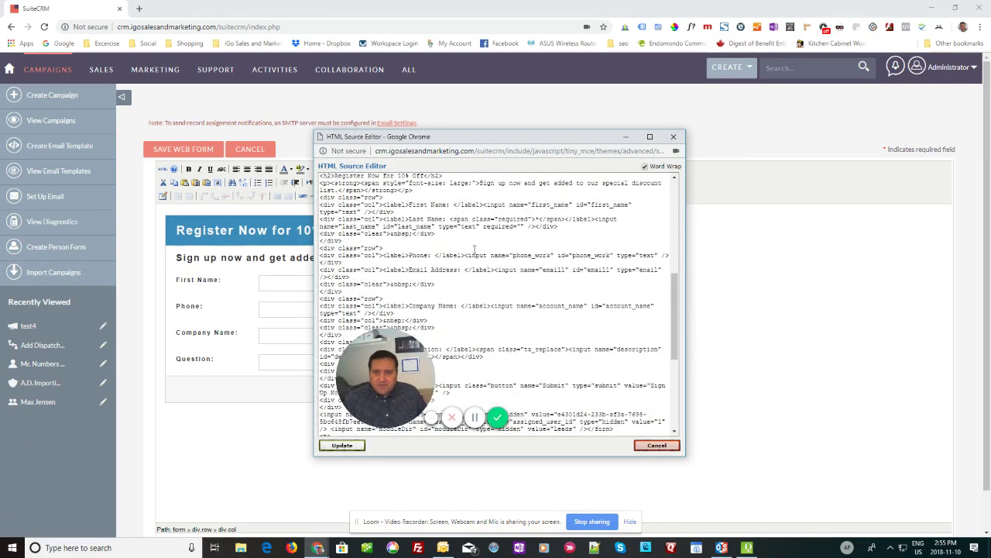
{"action": "scroll", "coordinate": [474, 250], "scroll_direction": "down", "scroll_amount": 10}
{"action": "scroll", "coordinate": [475, 249], "scroll_direction": "up", "scroll_amount": 9}
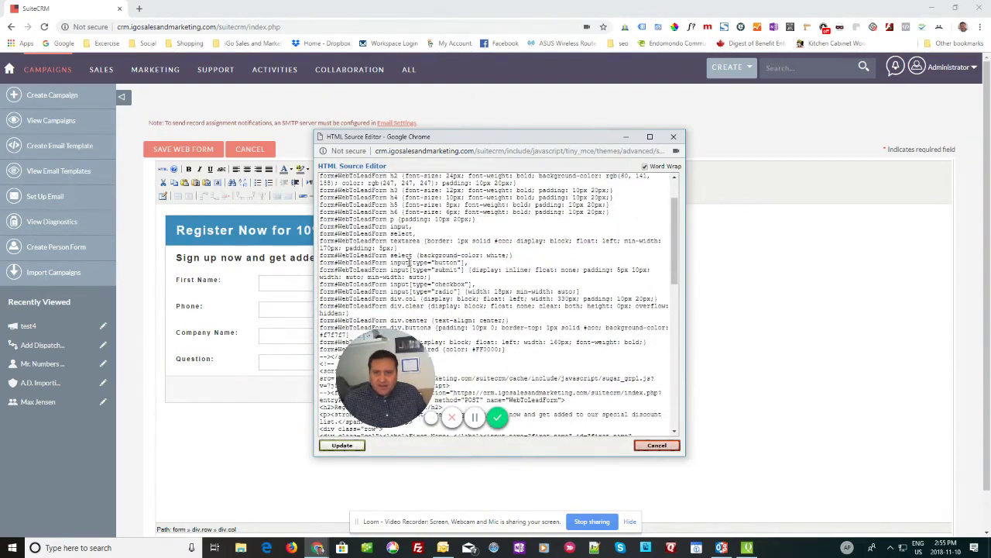
{"action": "left_click_drag", "start_coordinate": [409, 263], "coordinate": [543, 322]}
{"action": "left_click", "coordinate": [552, 295]}
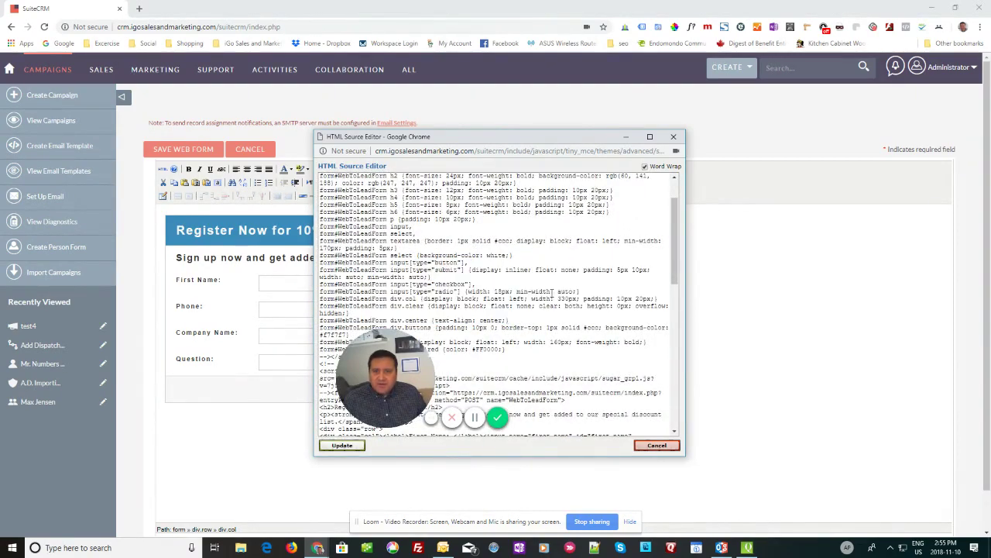
{"action": "left_click", "coordinate": [658, 447]}
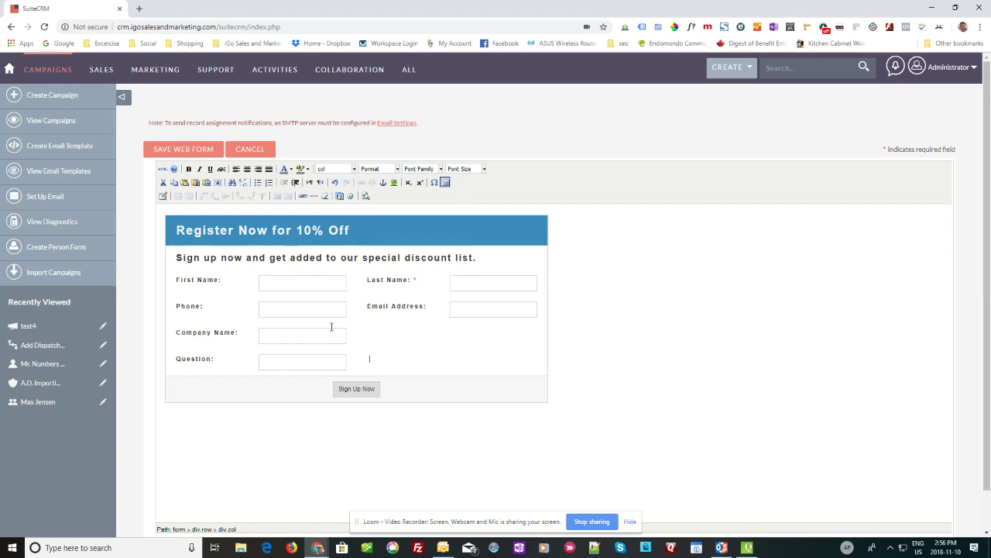
Step: Save the web form and review its generated HTML code
{"action": "left_click", "coordinate": [177, 150]}
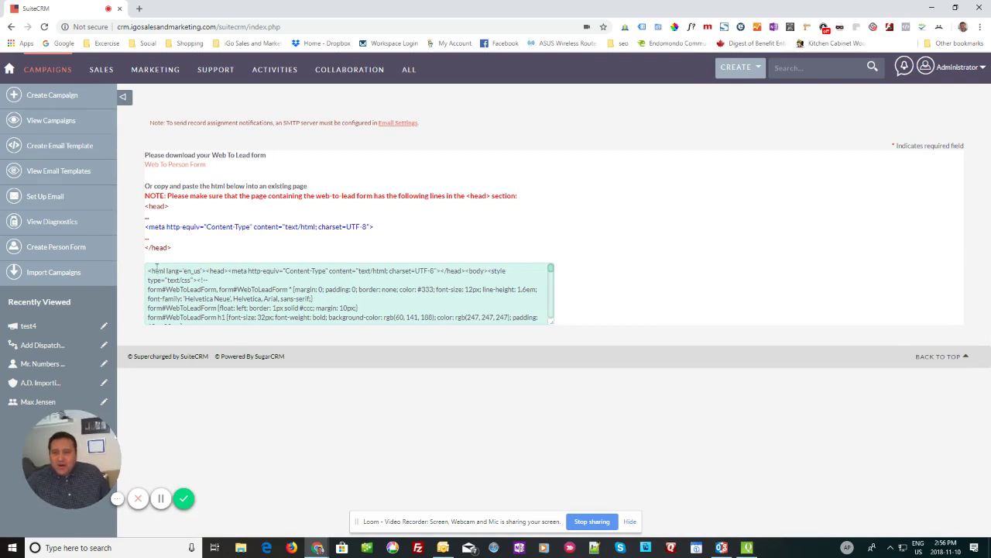
{"action": "left_click_drag", "start_coordinate": [147, 268], "coordinate": [221, 378]}
{"action": "left_click", "coordinate": [421, 423]}
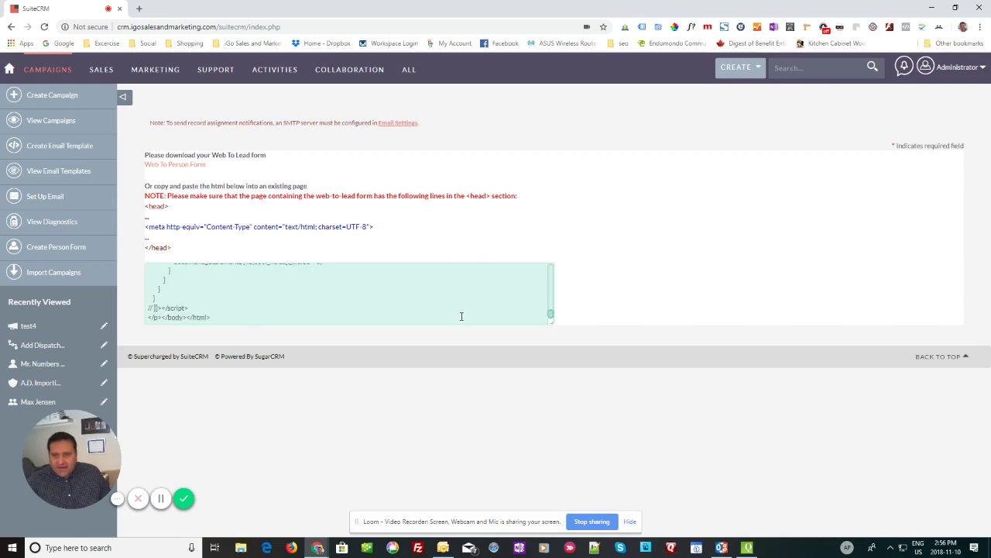
{"action": "scroll", "coordinate": [461, 316], "scroll_direction": "up", "scroll_amount": 10}
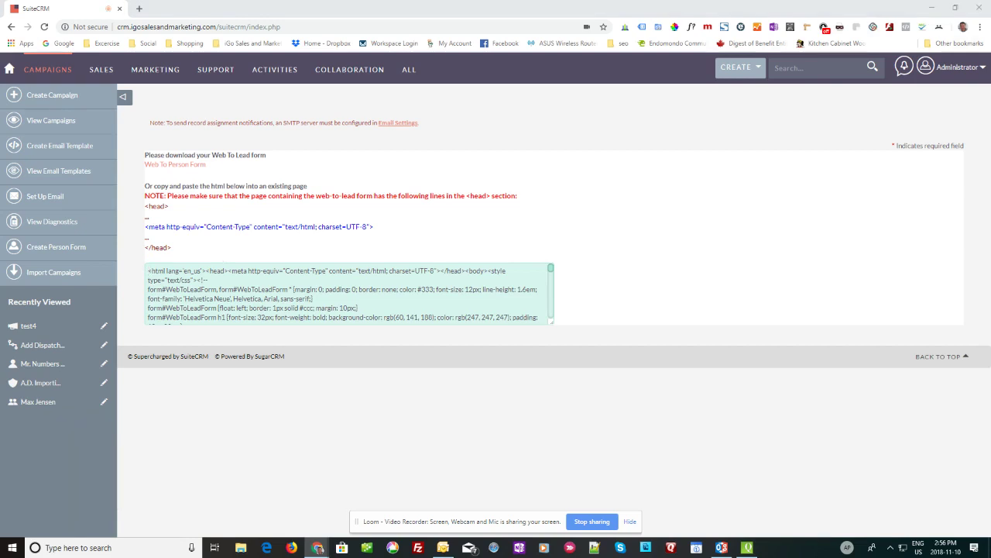
Step: Read the head-section instructions, then bring up the WordPress Test Page editor
{"action": "left_click_drag", "start_coordinate": [969, 89], "coordinate": [225, 2]}
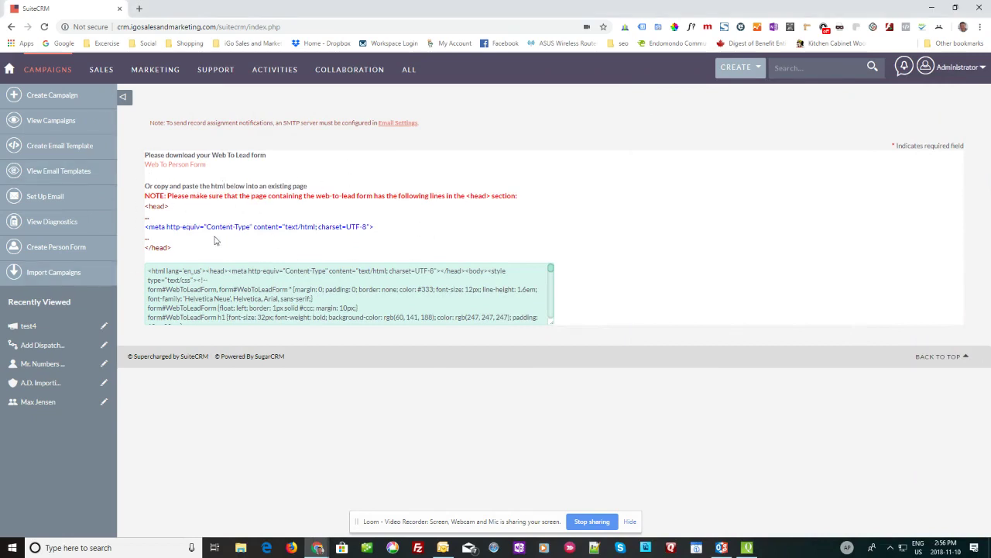
{"action": "left_click_drag", "start_coordinate": [144, 154], "coordinate": [425, 230]}
{"action": "left_click", "coordinate": [419, 236]}
{"action": "left_click", "coordinate": [318, 548]}
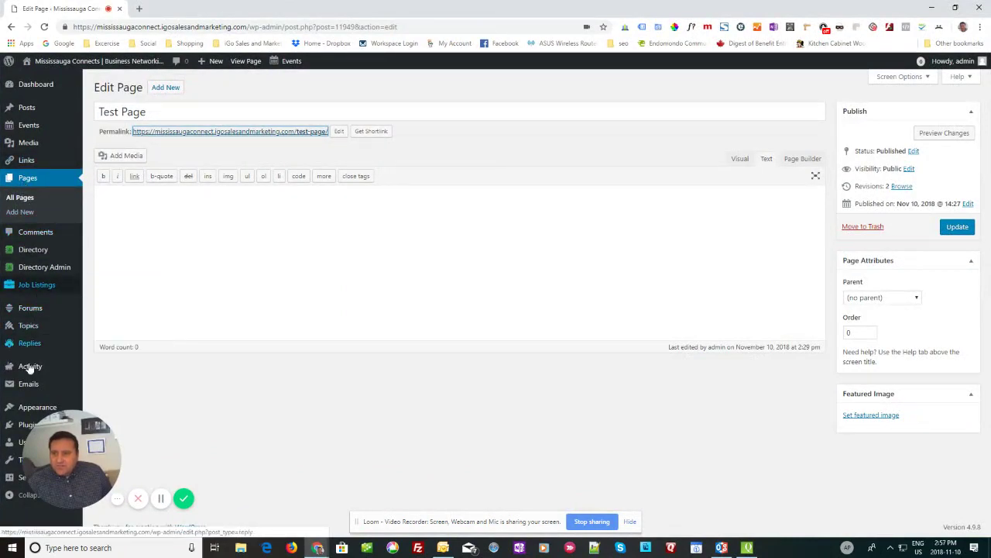
Step: Show WordPress's Installed Plugins list from the Plugins menu
{"action": "left_click", "coordinate": [24, 425]}
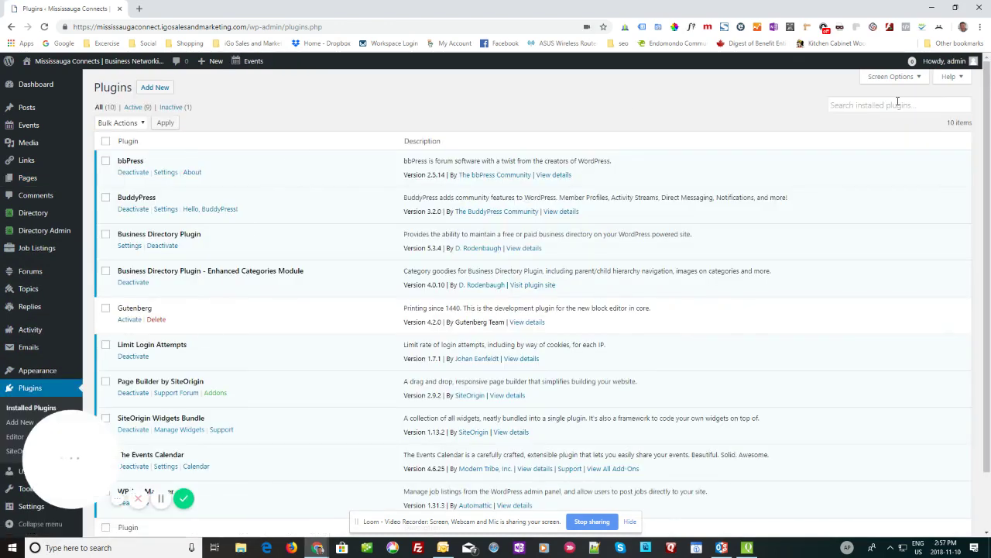
{"action": "left_click", "coordinate": [898, 103]}
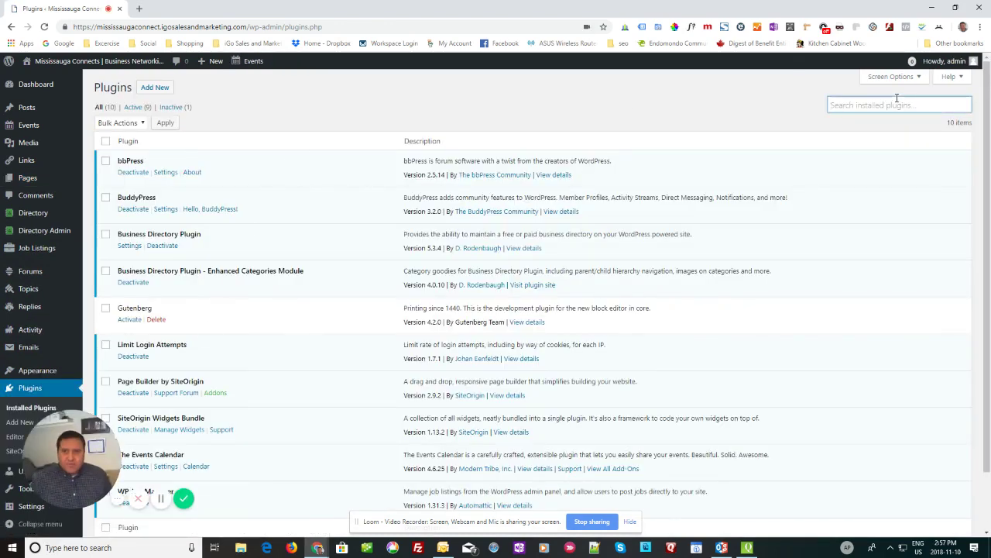
Step: Search new plugins for 'add to head', then install and activate Per page add to head
{"action": "left_click", "coordinate": [155, 87]}
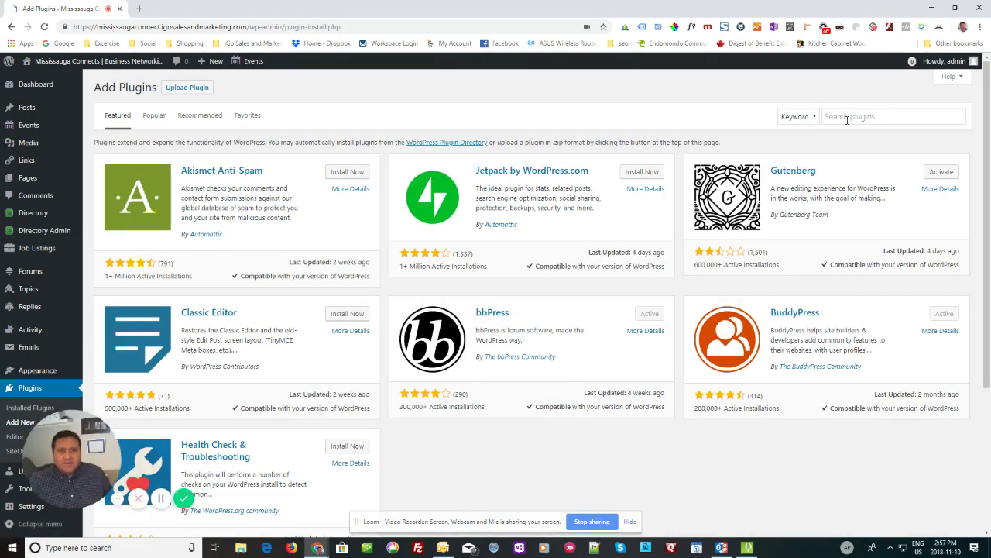
{"action": "left_click", "coordinate": [847, 119]}
{"action": "type", "text": "a"}
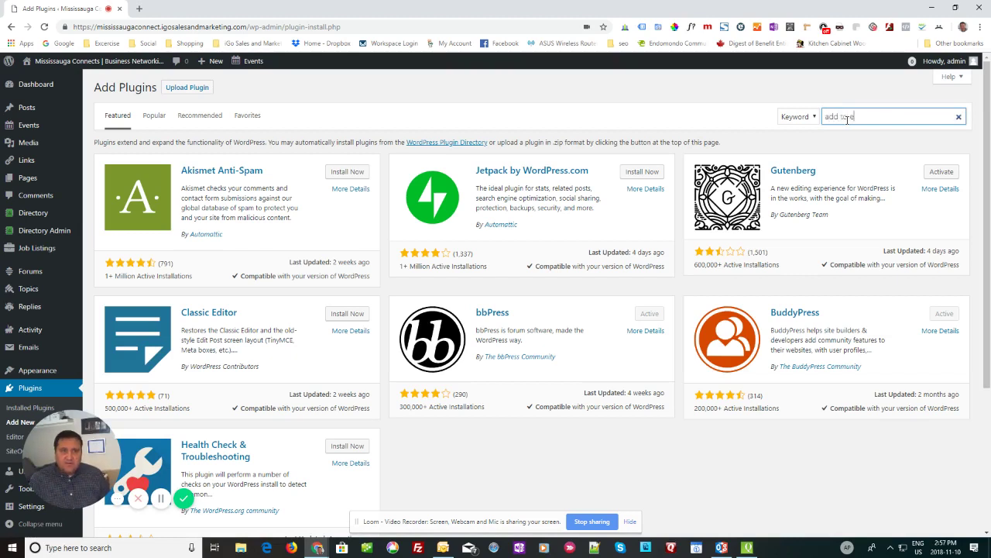
{"action": "type", "text": "dd to head"}
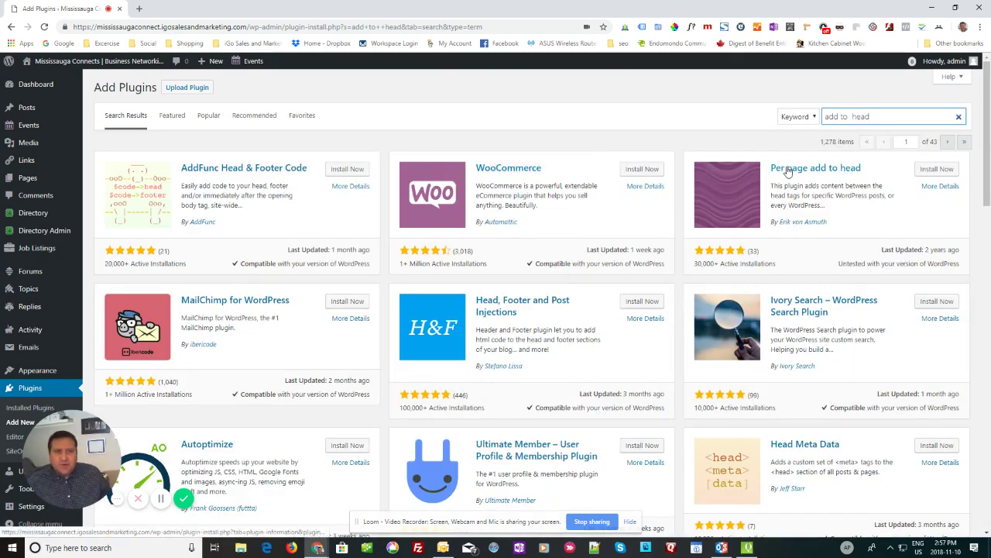
{"action": "left_click", "coordinate": [929, 171]}
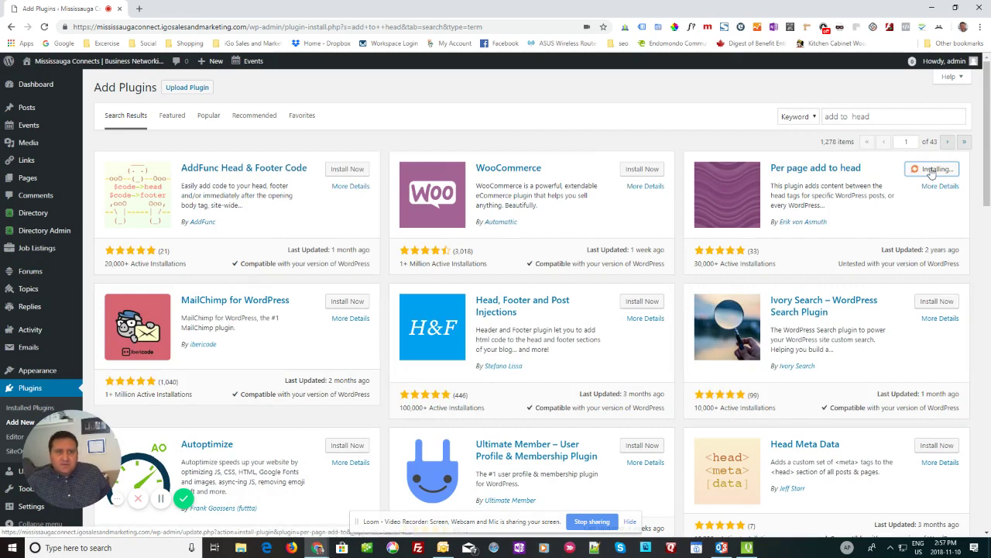
{"action": "left_click", "coordinate": [937, 170]}
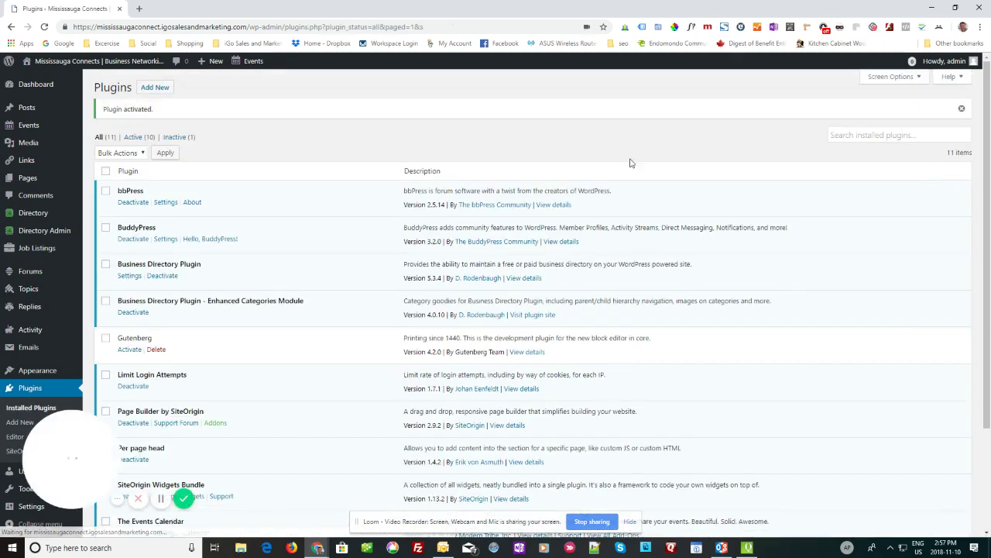
Step: Open Test Page from the All Pages list in the page editor
{"action": "left_click", "coordinate": [32, 181]}
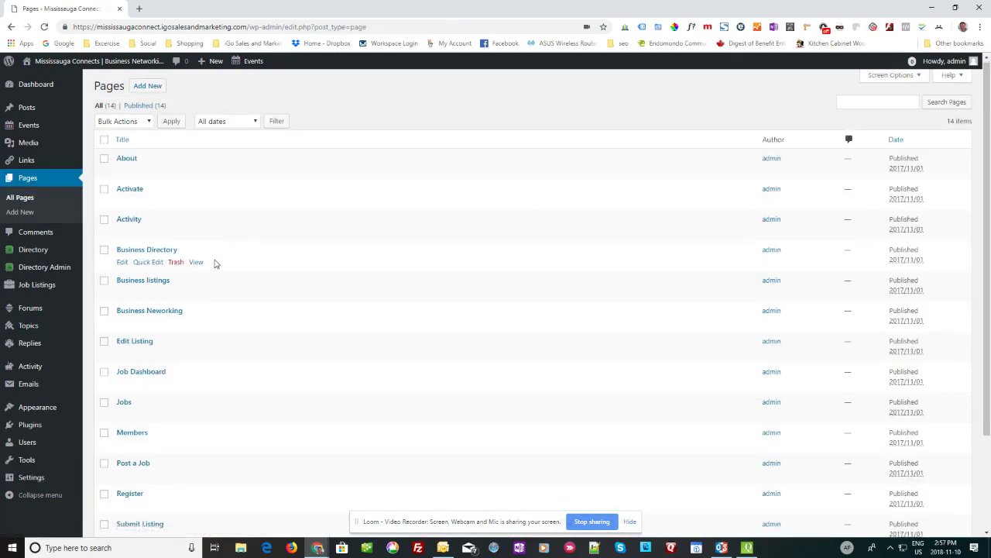
{"action": "scroll", "coordinate": [209, 271], "scroll_direction": "down", "scroll_amount": 3}
{"action": "left_click", "coordinate": [130, 434]}
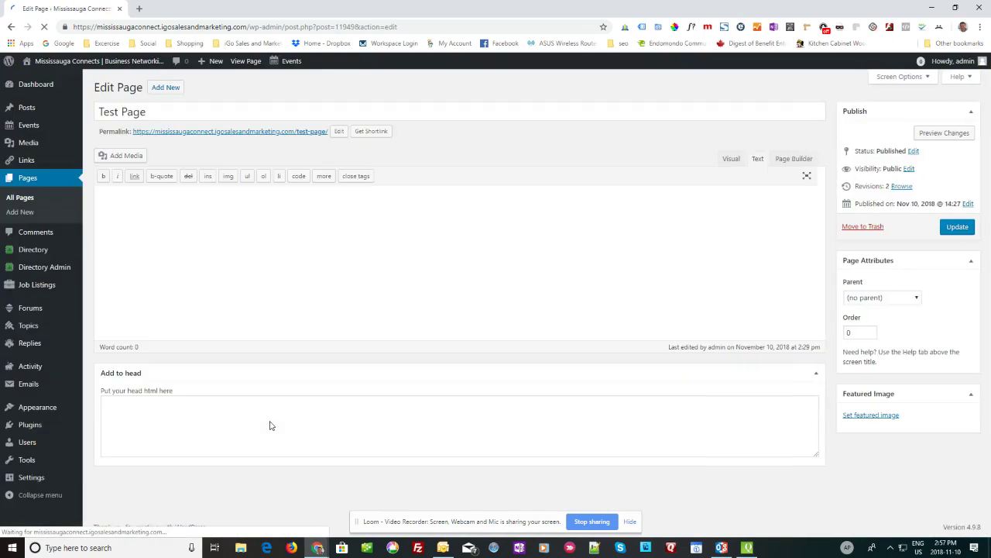
Step: Copy SuiteCRM's <meta http-equiv="Content-Type" ... charset=UTF-8> line into the Test Page's Add to head box
{"action": "left_click", "coordinate": [178, 413]}
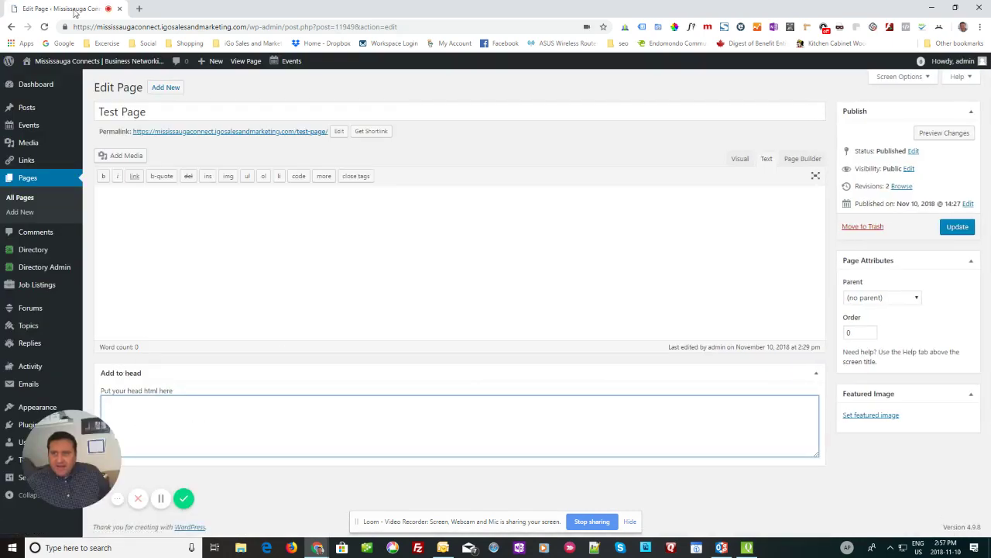
{"action": "left_click_drag", "start_coordinate": [73, 9], "coordinate": [216, 11]}
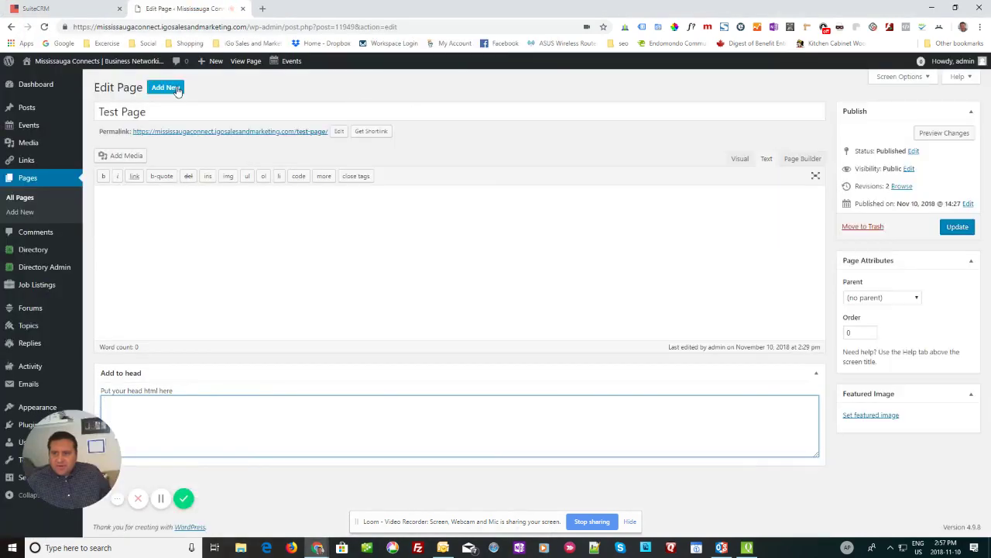
{"action": "left_click", "coordinate": [46, 9]}
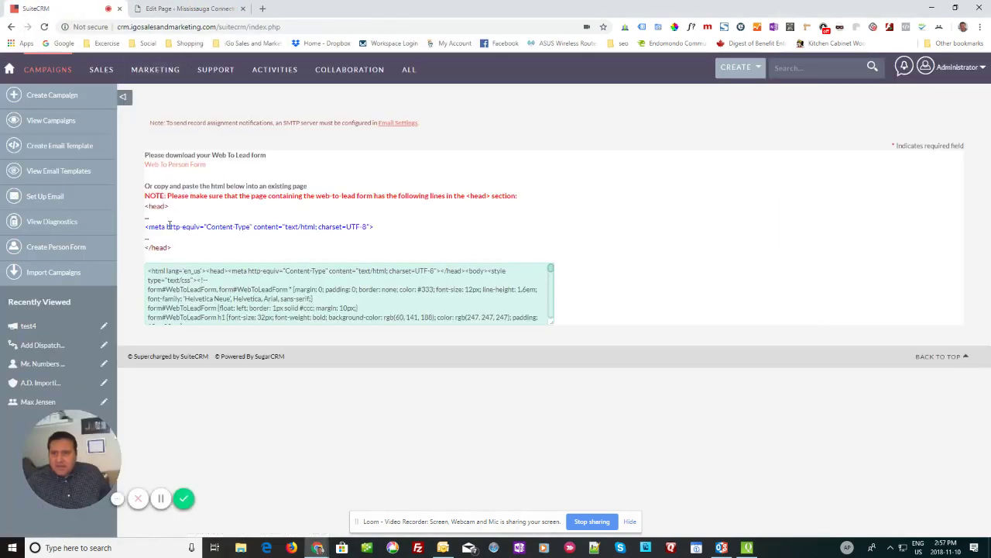
{"action": "left_click_drag", "start_coordinate": [146, 227], "coordinate": [402, 232]}
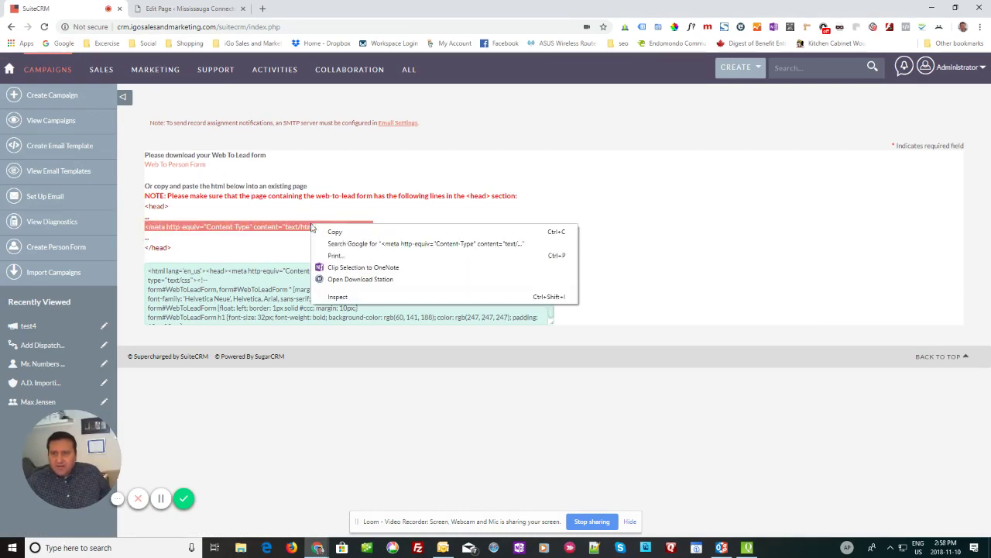
{"action": "right_click", "coordinate": [311, 225]}
{"action": "left_click", "coordinate": [335, 232]}
{"action": "left_click", "coordinate": [190, 9]}
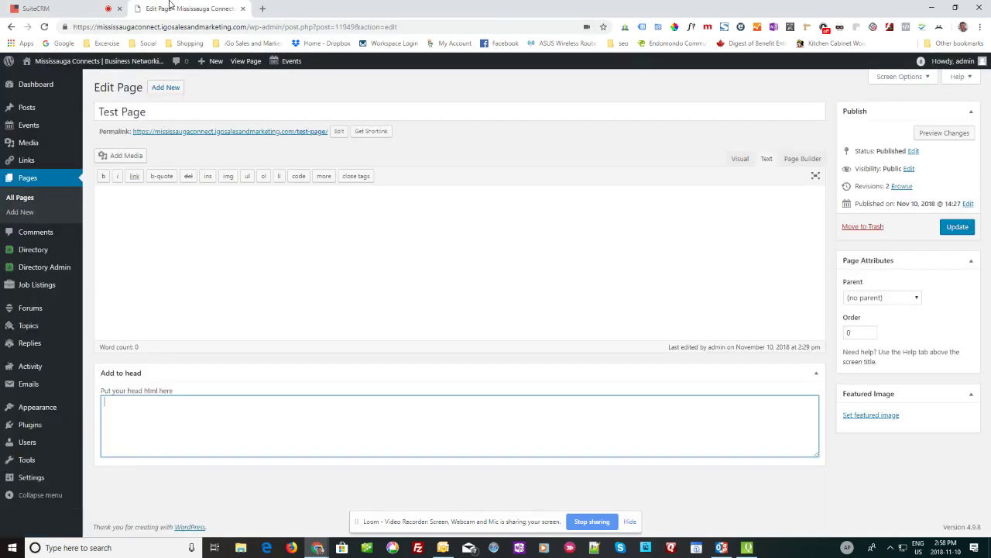
{"action": "right_click", "coordinate": [171, 410]}
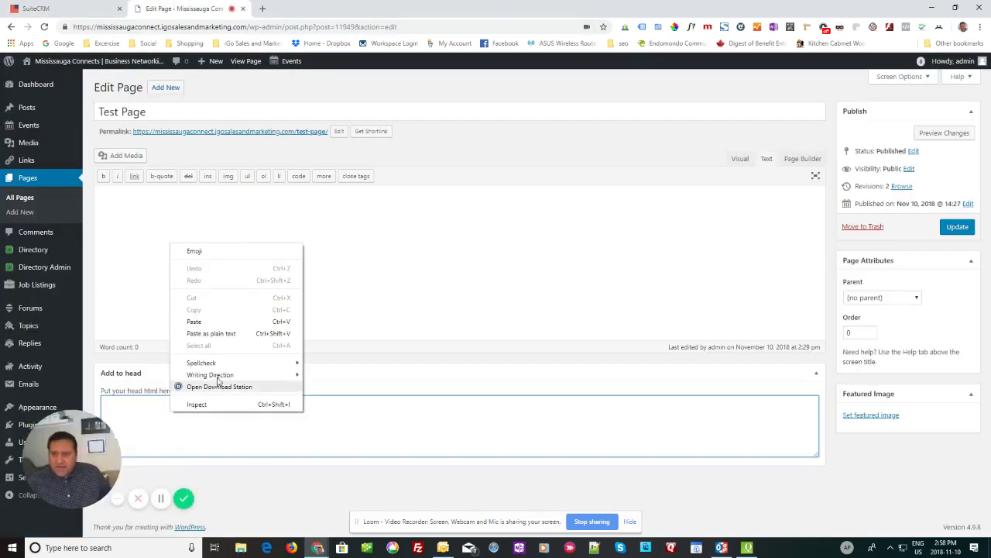
{"action": "left_click", "coordinate": [203, 320]}
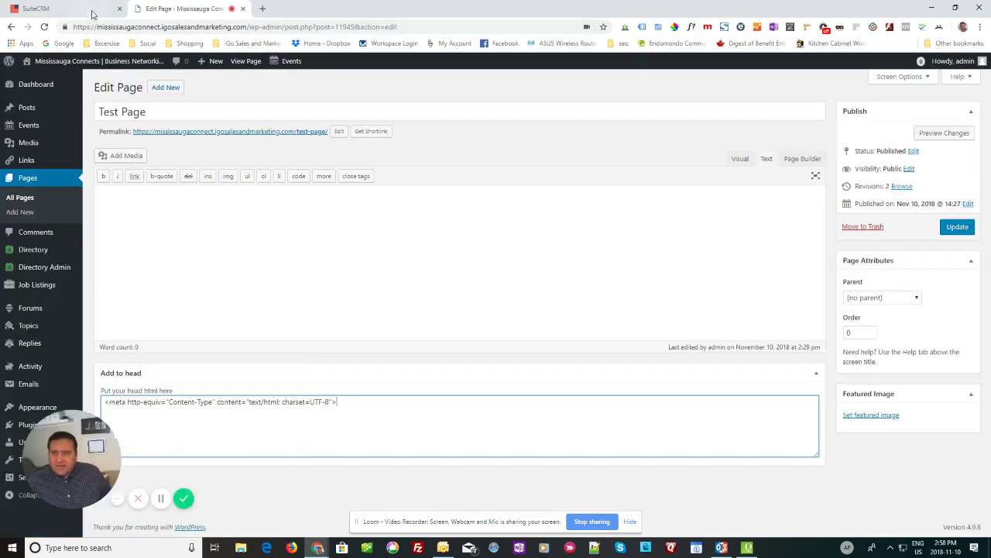
Step: Copy the full generated web-to-lead form HTML from SuiteCRM's Web To Lead page
{"action": "left_click", "coordinate": [35, 9]}
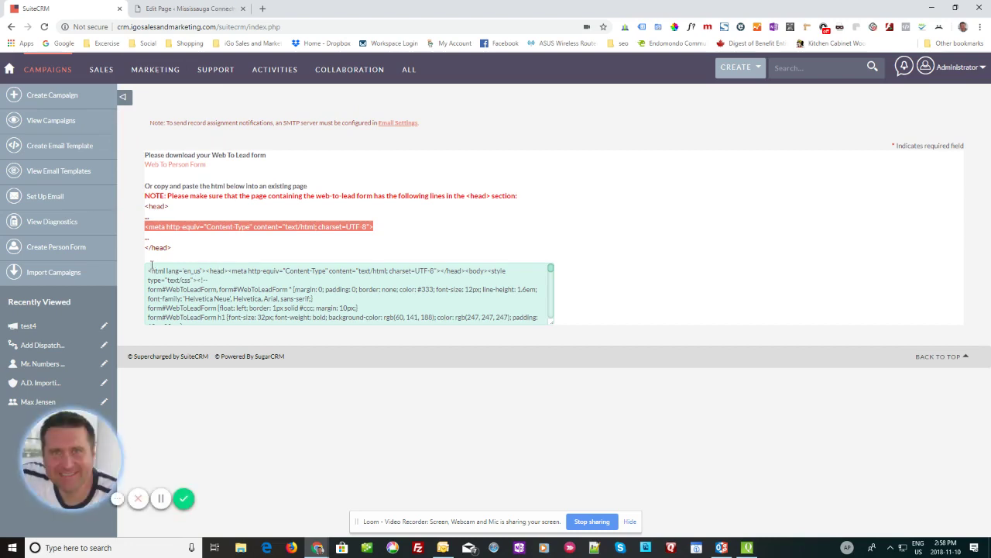
{"action": "left_click_drag", "start_coordinate": [148, 271], "coordinate": [256, 353]}
{"action": "scroll", "coordinate": [352, 306], "scroll_direction": "up", "scroll_amount": 10}
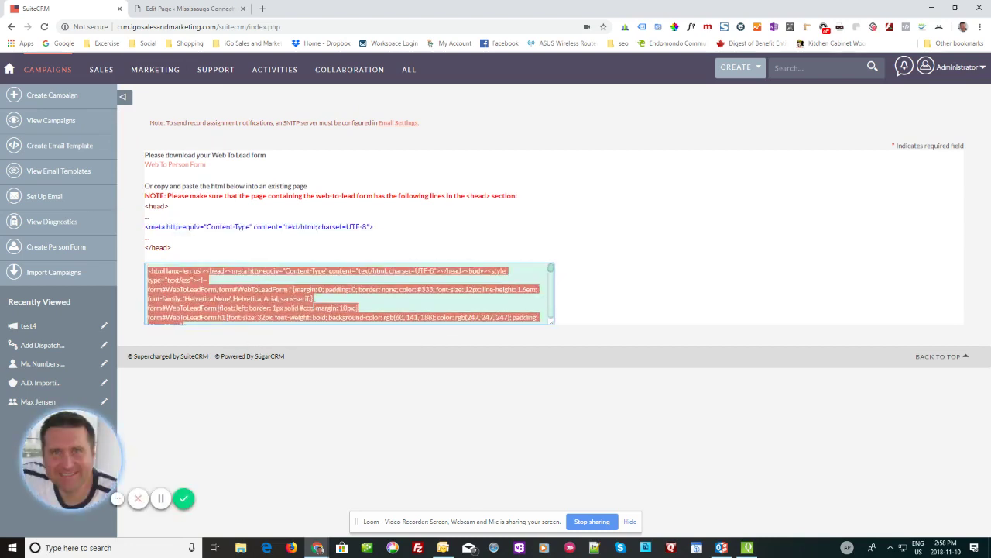
{"action": "scroll", "coordinate": [294, 312], "scroll_direction": "down", "scroll_amount": 10}
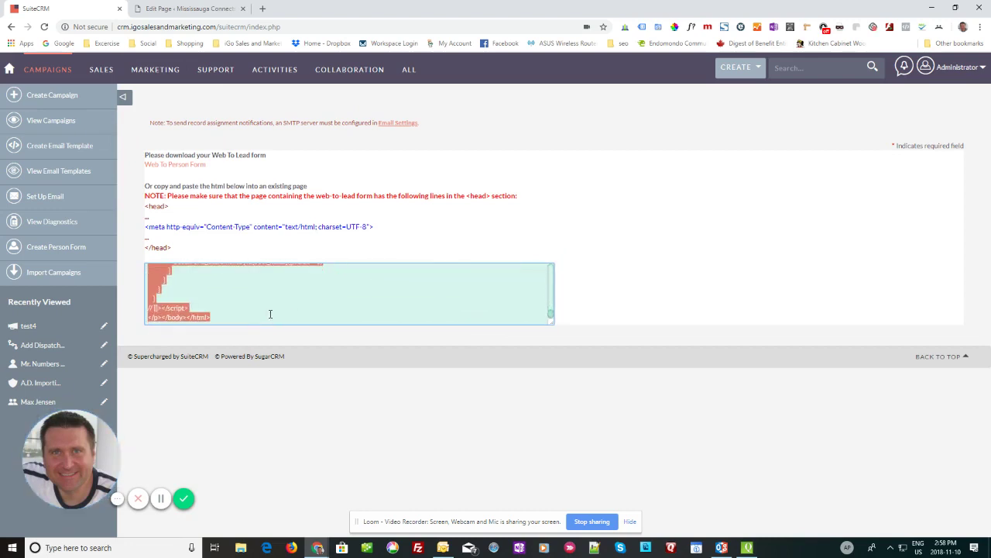
{"action": "right_click", "coordinate": [180, 306]}
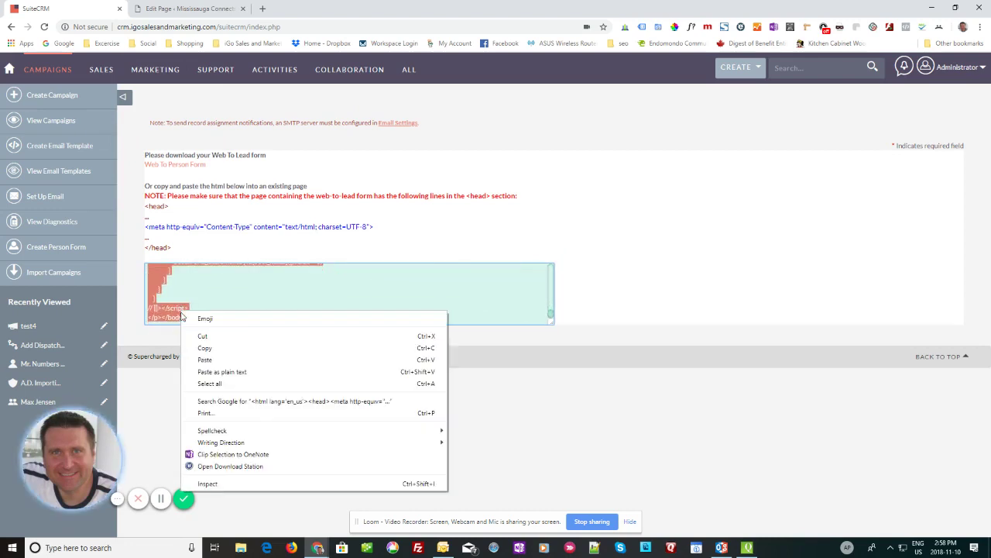
{"action": "left_click", "coordinate": [216, 350]}
{"action": "left_click", "coordinate": [188, 7]}
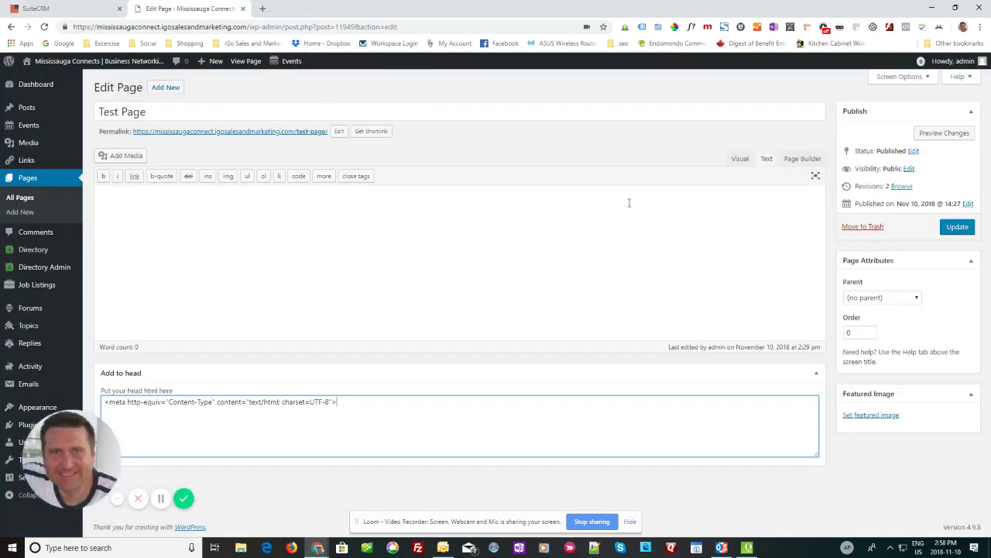
Step: Paste the web-to-lead form HTML into the Test Page body in the Text editor and preview it in Visual
{"action": "left_click", "coordinate": [738, 159]}
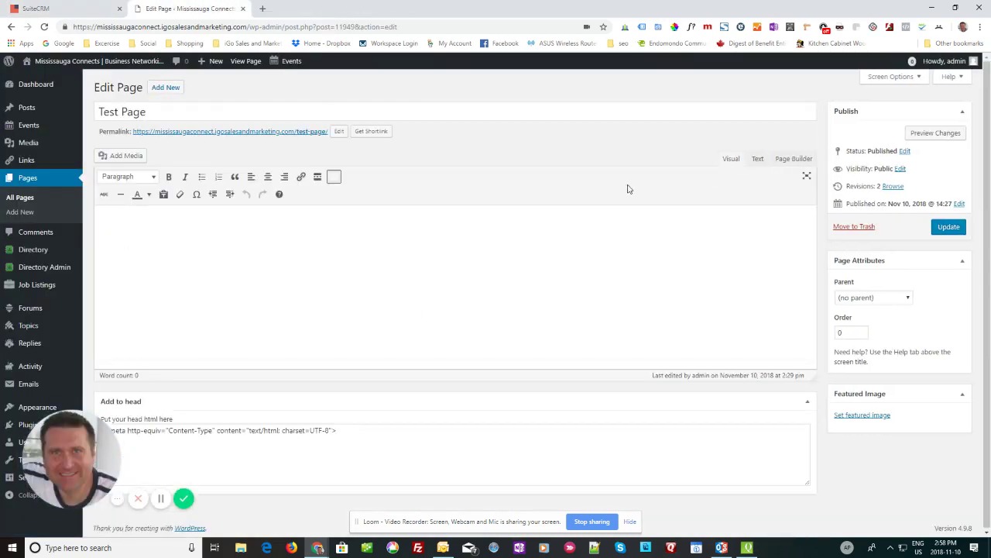
{"action": "left_click", "coordinate": [757, 158]}
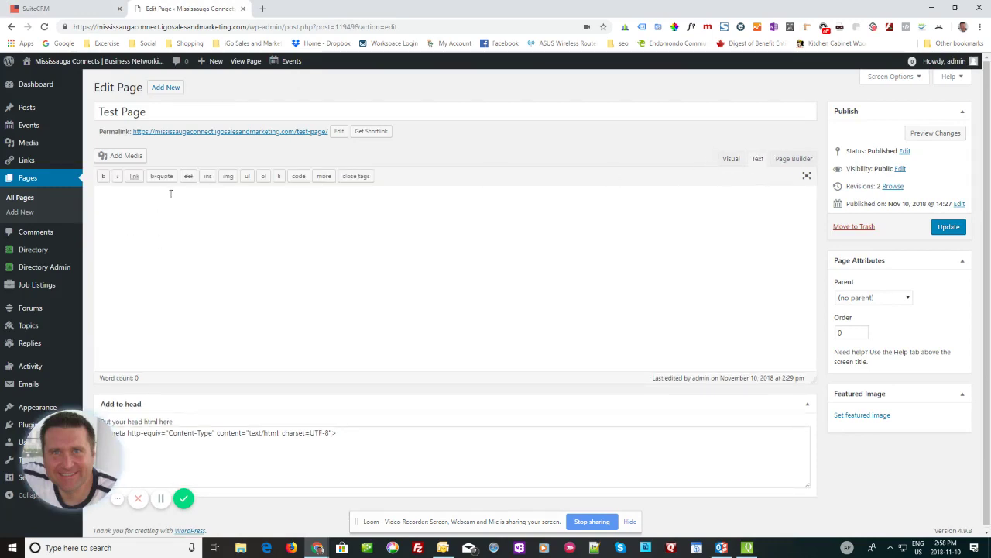
{"action": "right_click", "coordinate": [109, 198]}
{"action": "left_click", "coordinate": [132, 277]}
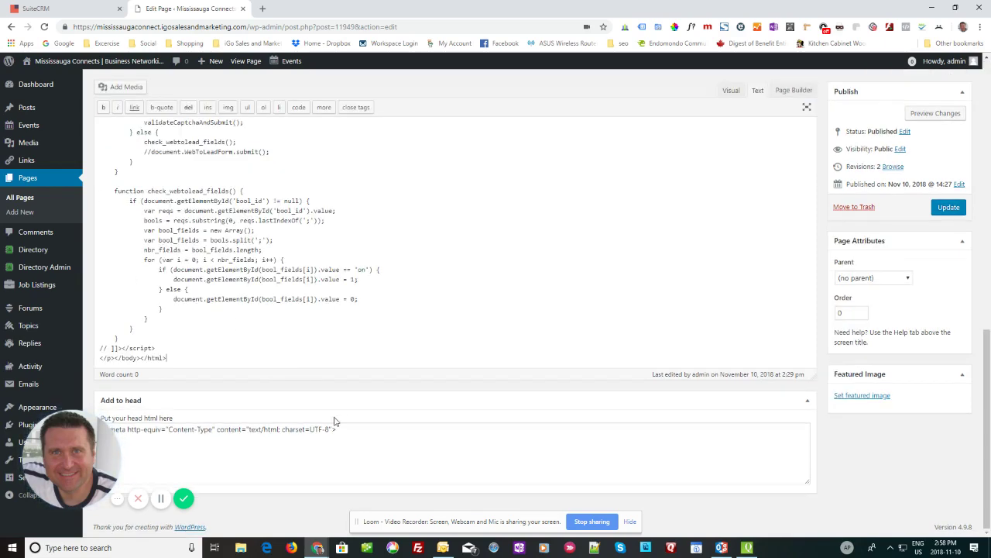
{"action": "scroll", "coordinate": [488, 263], "scroll_direction": "up", "scroll_amount": 10}
{"action": "scroll", "coordinate": [488, 264], "scroll_direction": "up", "scroll_amount": 3}
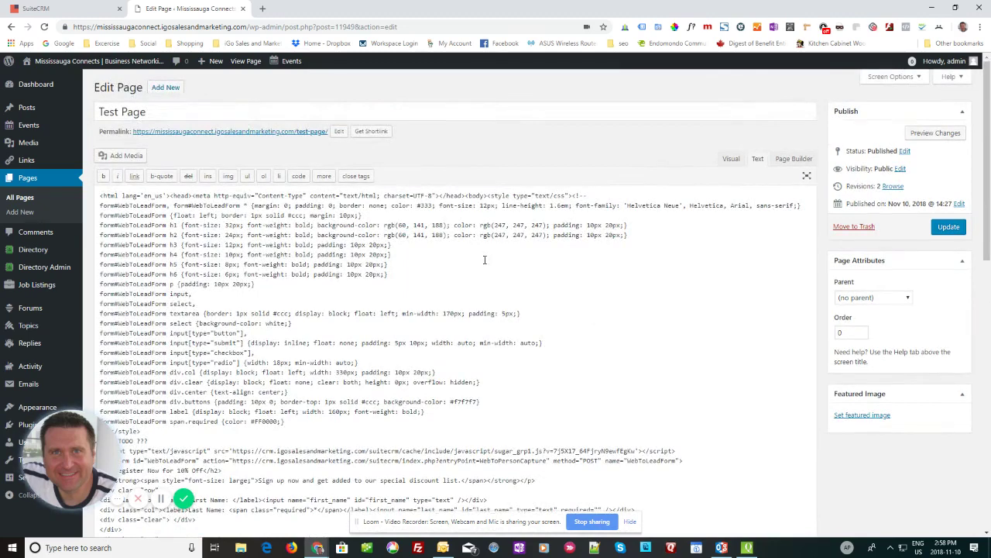
{"action": "left_click", "coordinate": [730, 159]}
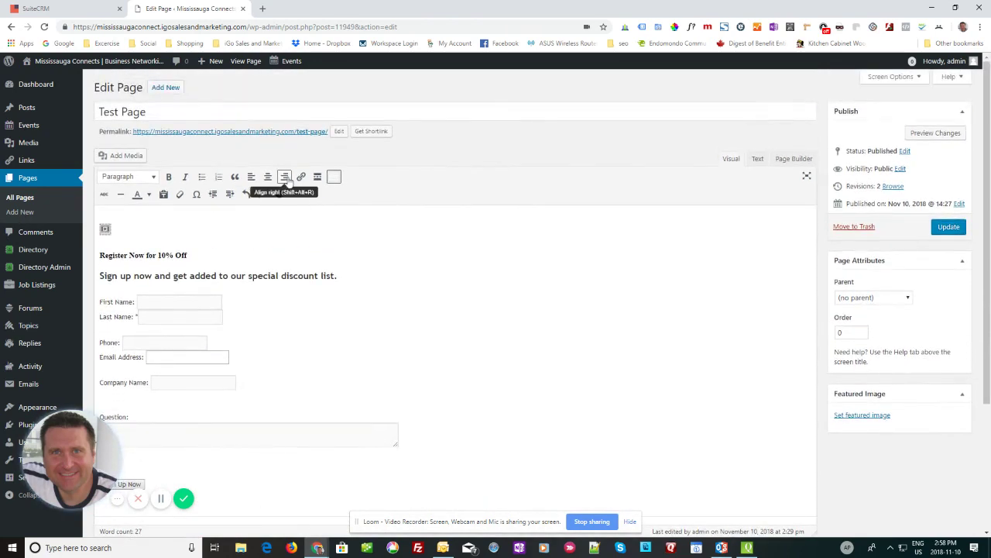
Step: Update the Test Page and open its permalink in a new tab
{"action": "left_click", "coordinate": [948, 226]}
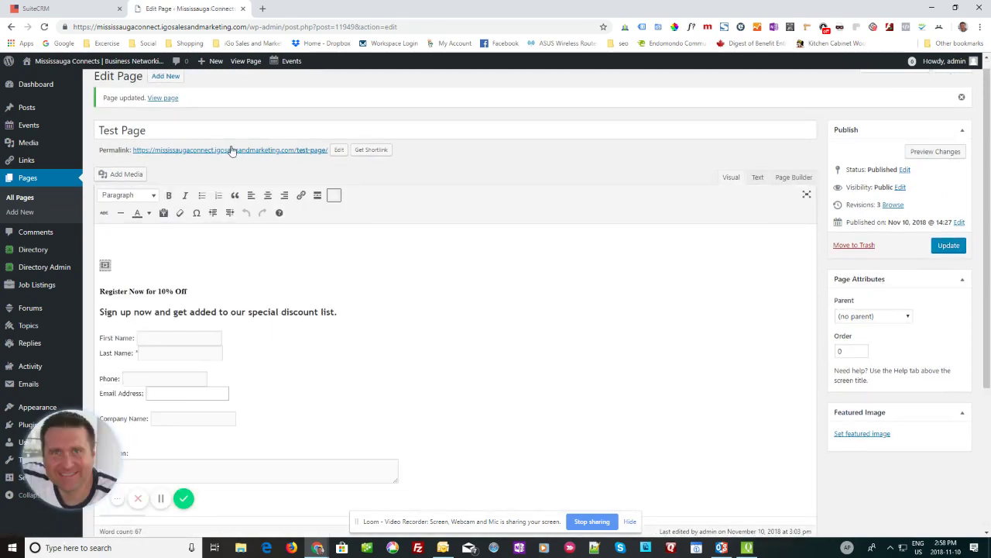
{"action": "right_click", "coordinate": [214, 153]}
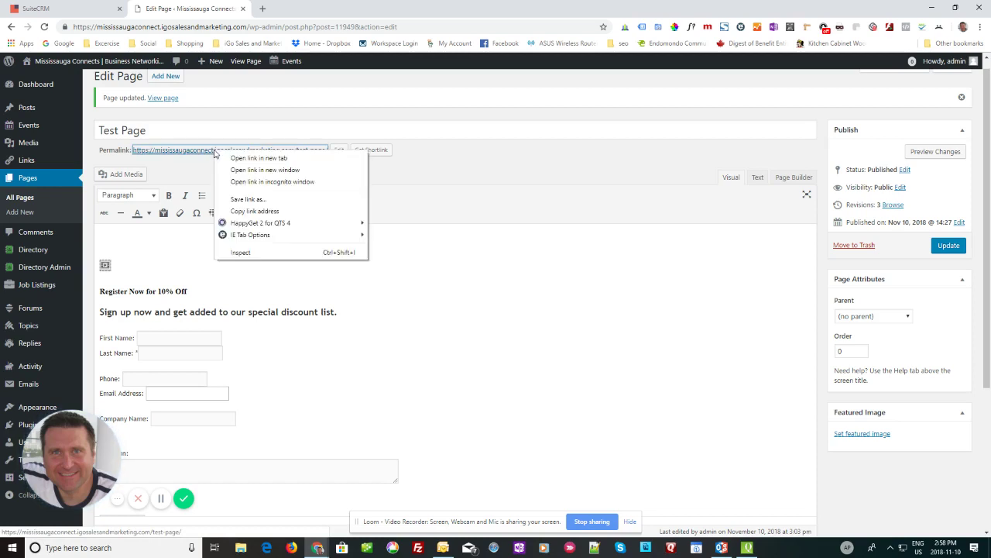
{"action": "key", "text": "Escape"}
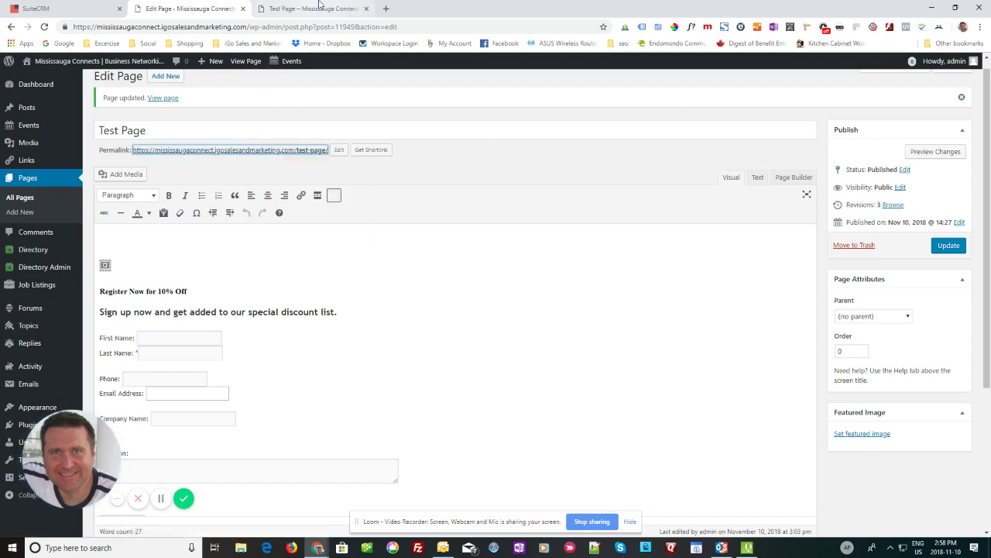
Step: On the live Test Page, enter the test lead's first and last name in the signup form
{"action": "left_click", "coordinate": [319, 7]}
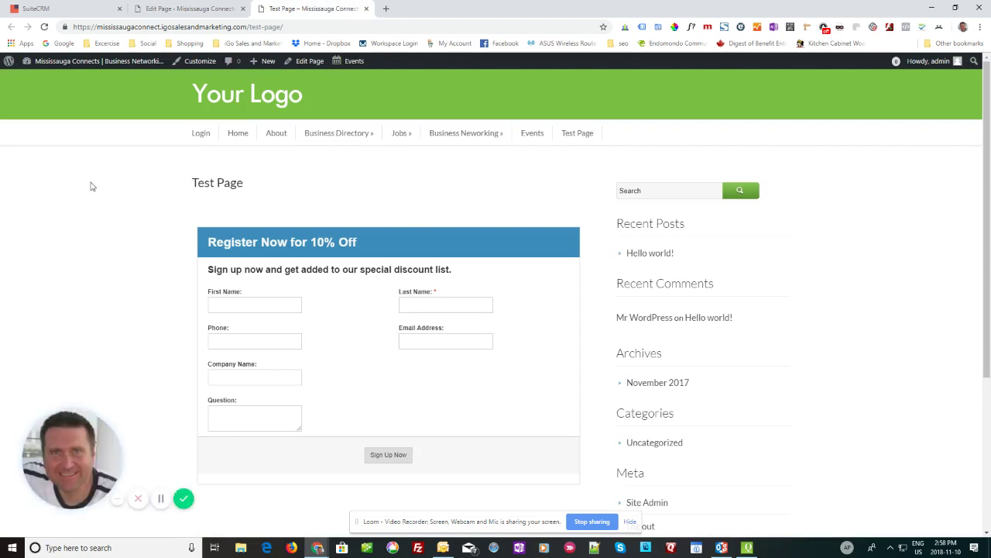
{"action": "scroll", "coordinate": [153, 203], "scroll_direction": "down", "scroll_amount": 3}
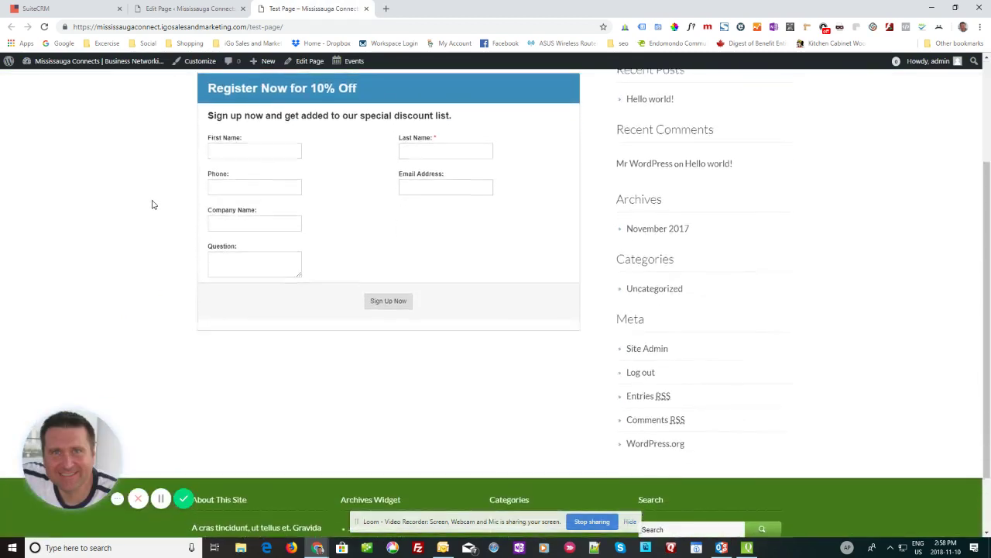
{"action": "scroll", "coordinate": [159, 206], "scroll_direction": "up", "scroll_amount": 1}
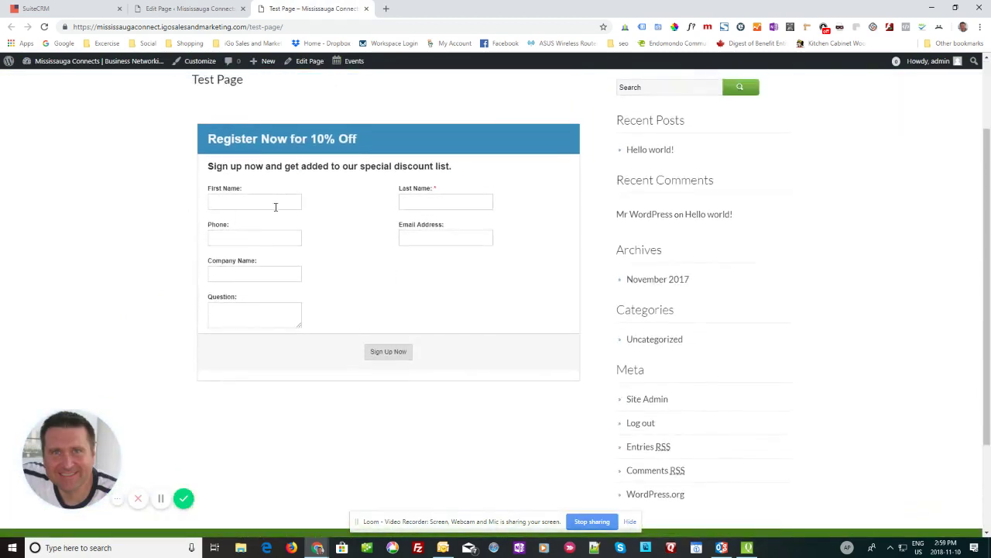
{"action": "left_click", "coordinate": [268, 205]}
{"action": "key", "text": "Tab"}
{"action": "key", "text": "Tab"}
Step: Fill in the phone, email and company fields, and type 'I have a question' in the enlarged Question box
{"action": "type", "text": "655-8"}
{"action": "key", "text": "BackSpace"}
{"action": "key", "text": "Tab"}
{"action": "type", "text": "test@"}
{"action": "type", "text": "g"}
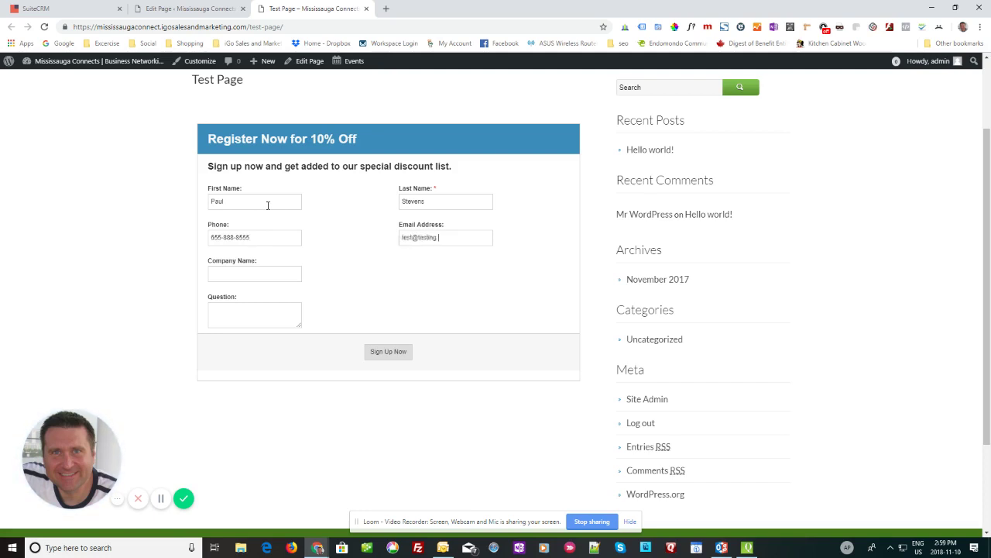
{"action": "type", "text": "eIGo Sales & Mai"}
{"action": "key", "text": "BackSpace"}
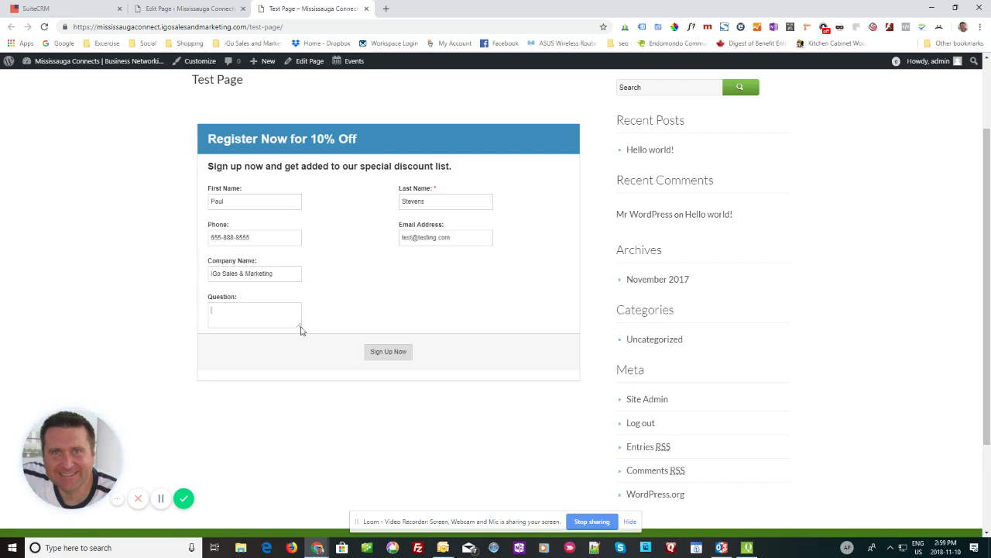
{"action": "left_click_drag", "start_coordinate": [300, 328], "coordinate": [540, 380]}
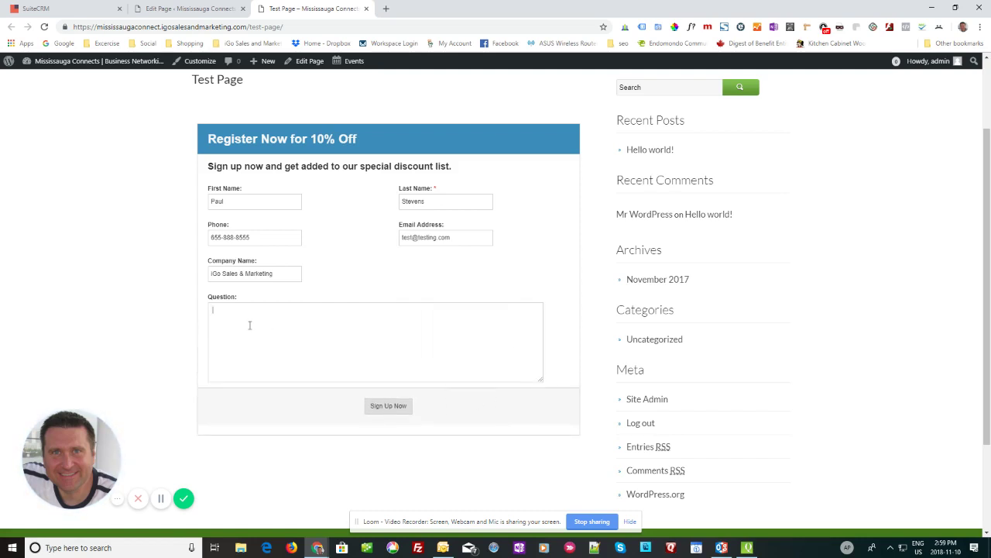
{"action": "type", "text": "I have a question"}
Step: Submit the form with Sign Up Now, then return to the SuiteCRM Web To Lead tab
{"action": "left_click", "coordinate": [390, 408]}
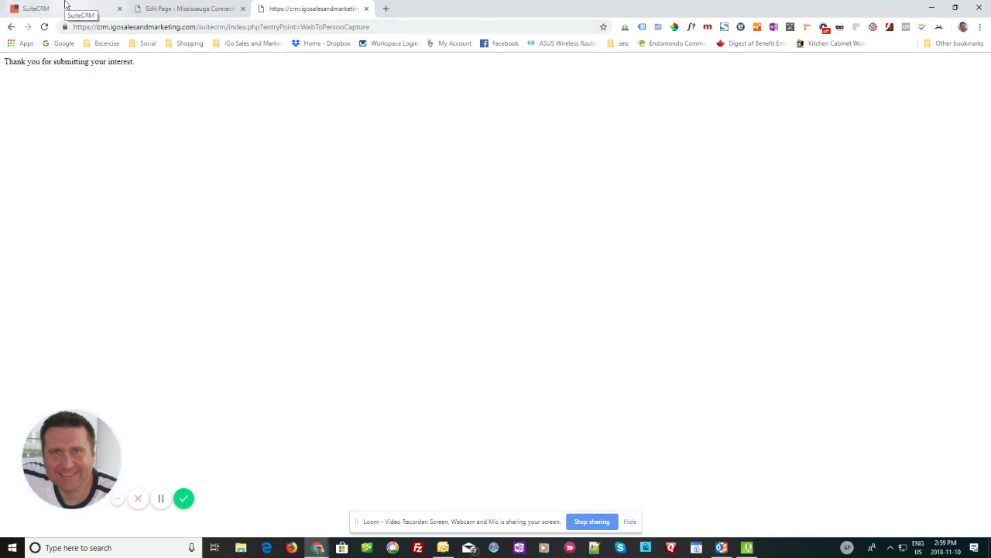
{"action": "left_click", "coordinate": [66, 11]}
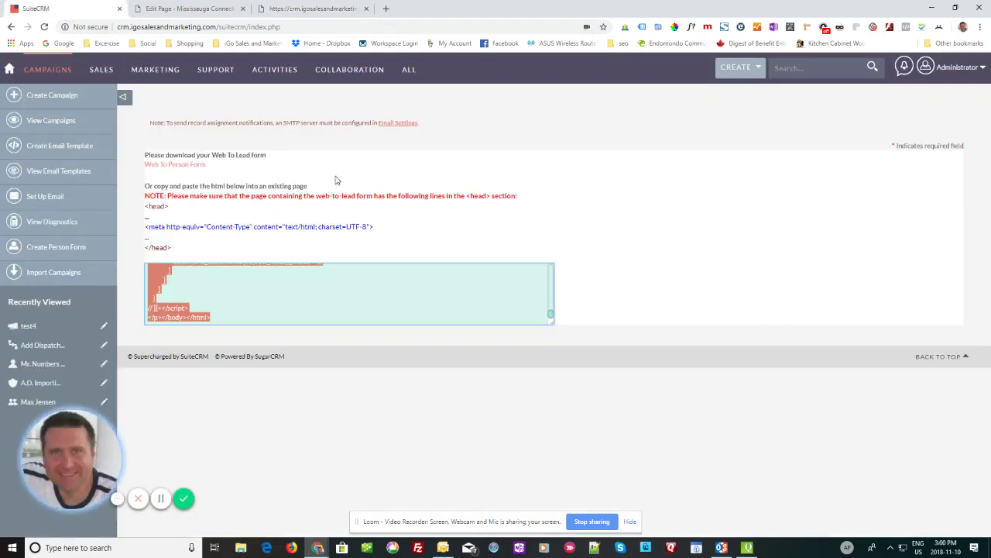
Step: Open Sales > Leads in a new tab and view the new test lead with description 'I have a question'
{"action": "mouse_move", "coordinate": [210, 88]}
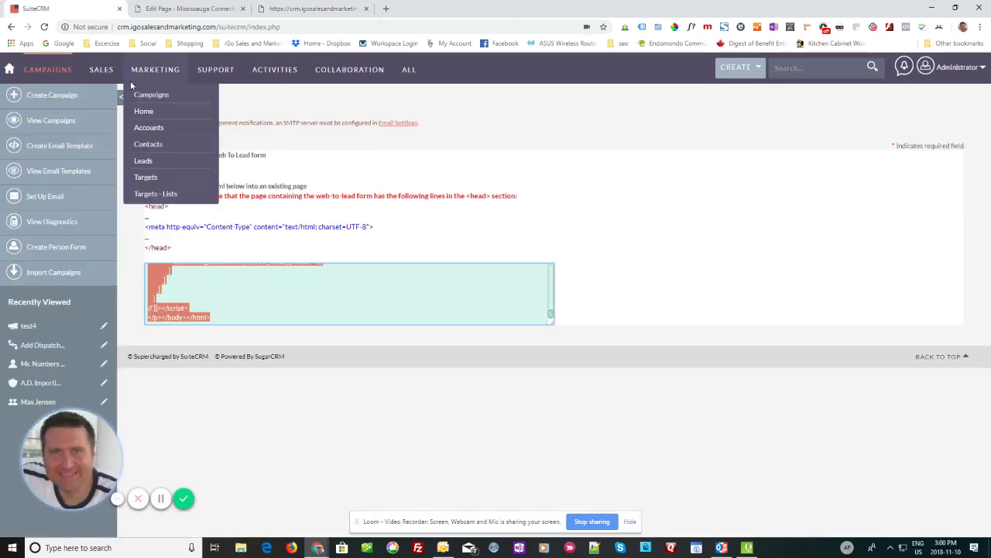
{"action": "mouse_move", "coordinate": [101, 71]}
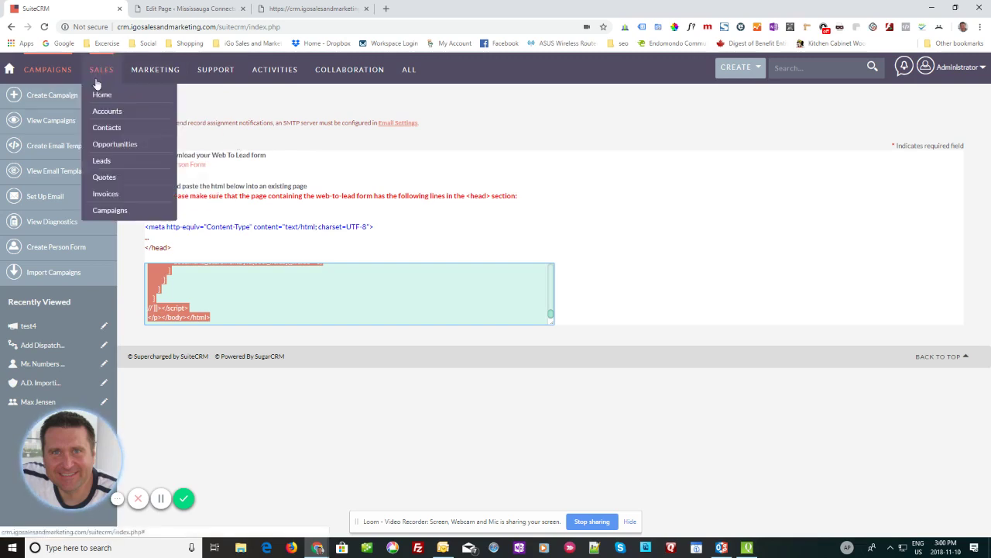
{"action": "right_click", "coordinate": [103, 161]}
{"action": "left_click", "coordinate": [131, 168]}
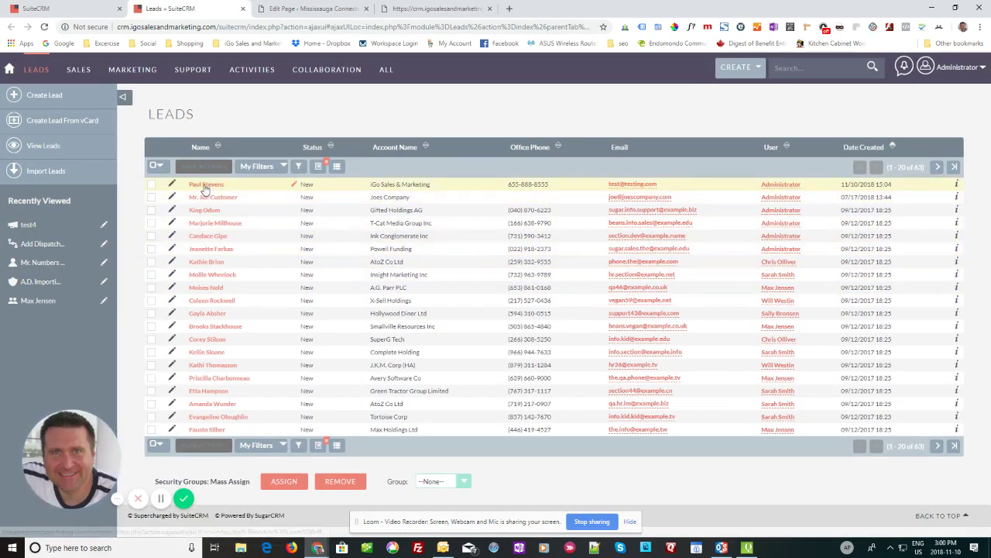
{"action": "left_click", "coordinate": [206, 186]}
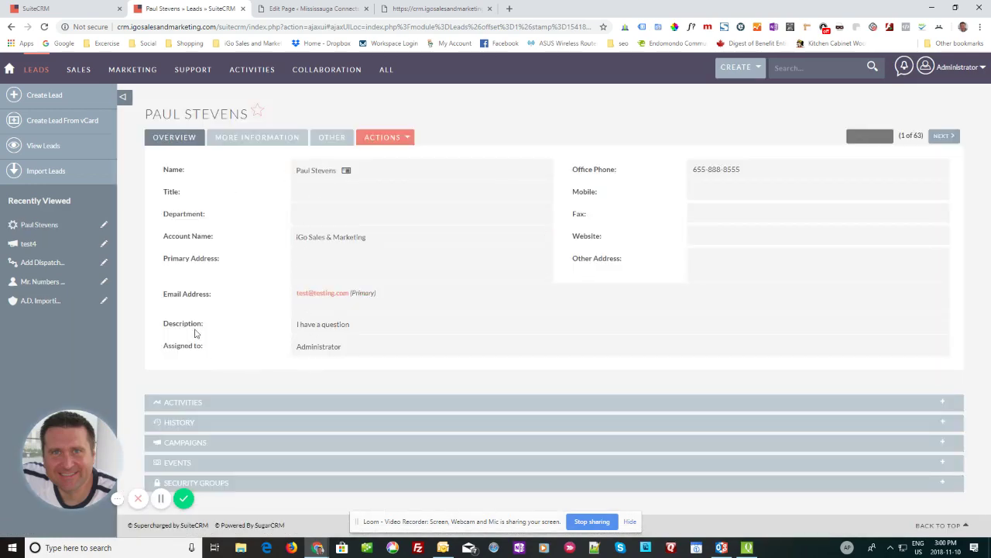
{"action": "left_click_drag", "start_coordinate": [295, 331], "coordinate": [383, 336]}
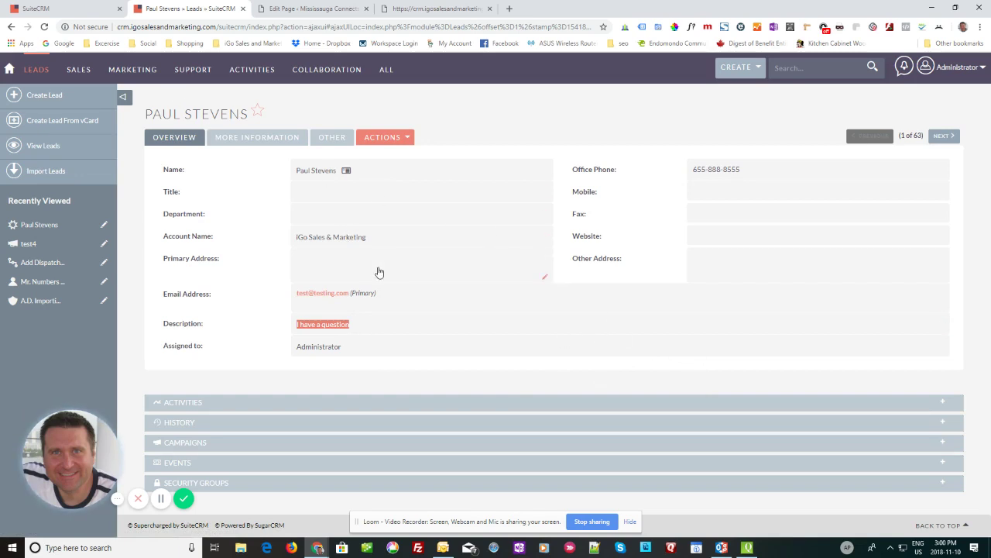
{"action": "left_click", "coordinate": [51, 6]}
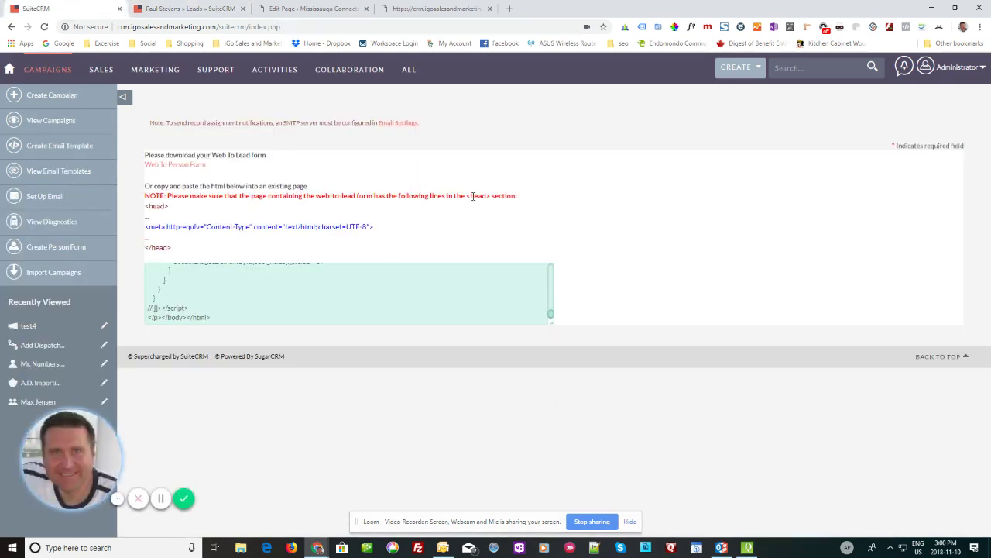
Step: Go back from the thank-you message to the live Test Page's filled 'Register Now for 10% Off' form
{"action": "left_click", "coordinate": [397, 9]}
{"action": "left_click", "coordinate": [10, 30]}
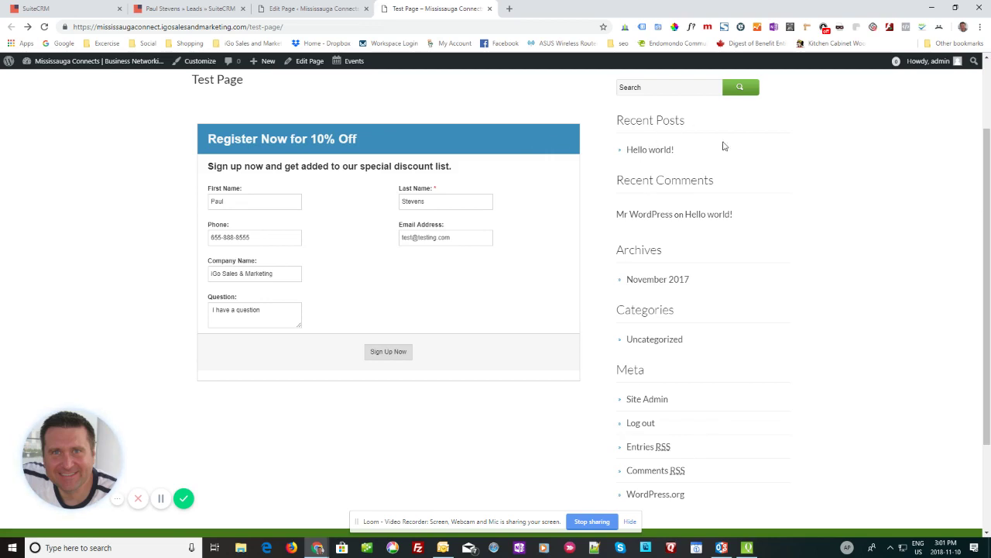
{"action": "scroll", "coordinate": [148, 271], "scroll_direction": "up", "scroll_amount": 2}
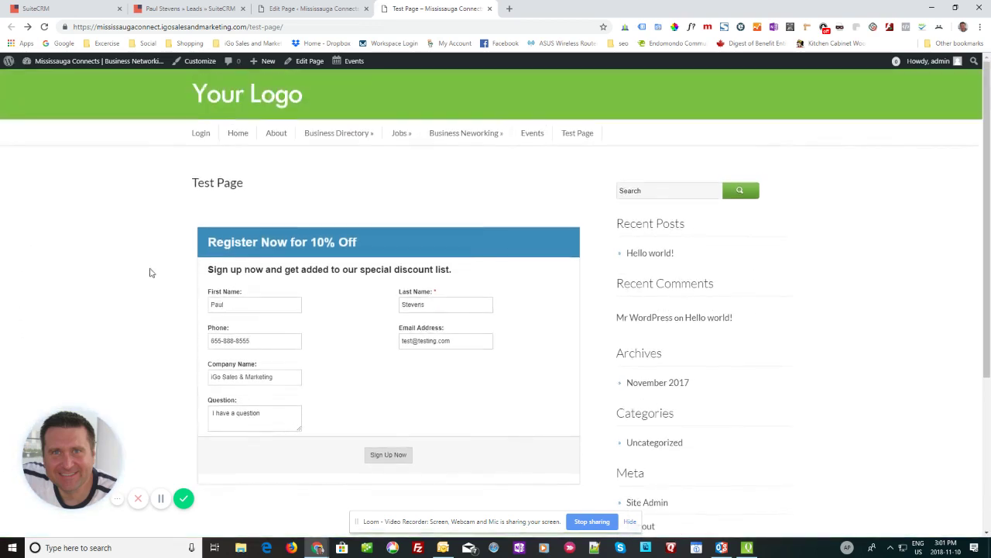
{"action": "scroll", "coordinate": [146, 258], "scroll_direction": "down", "scroll_amount": 2}
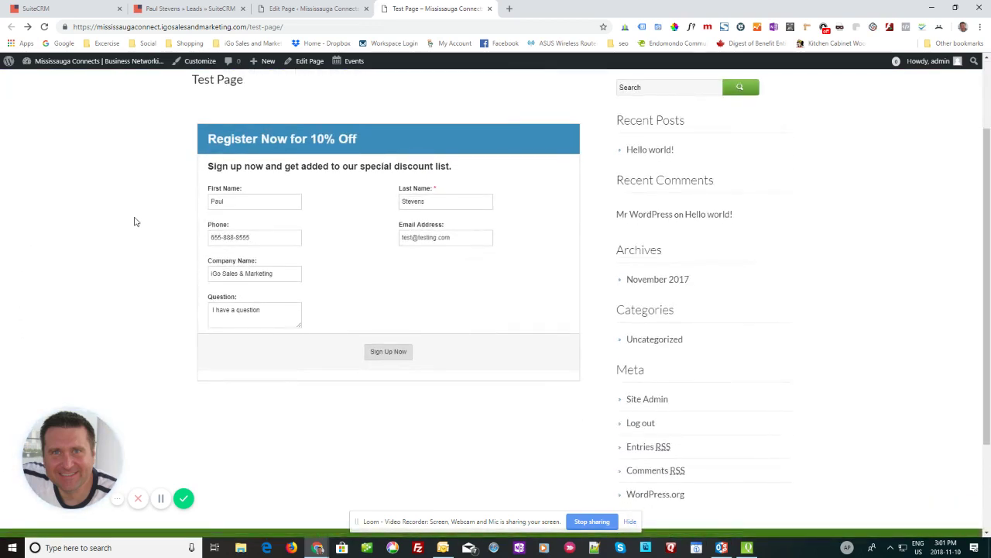